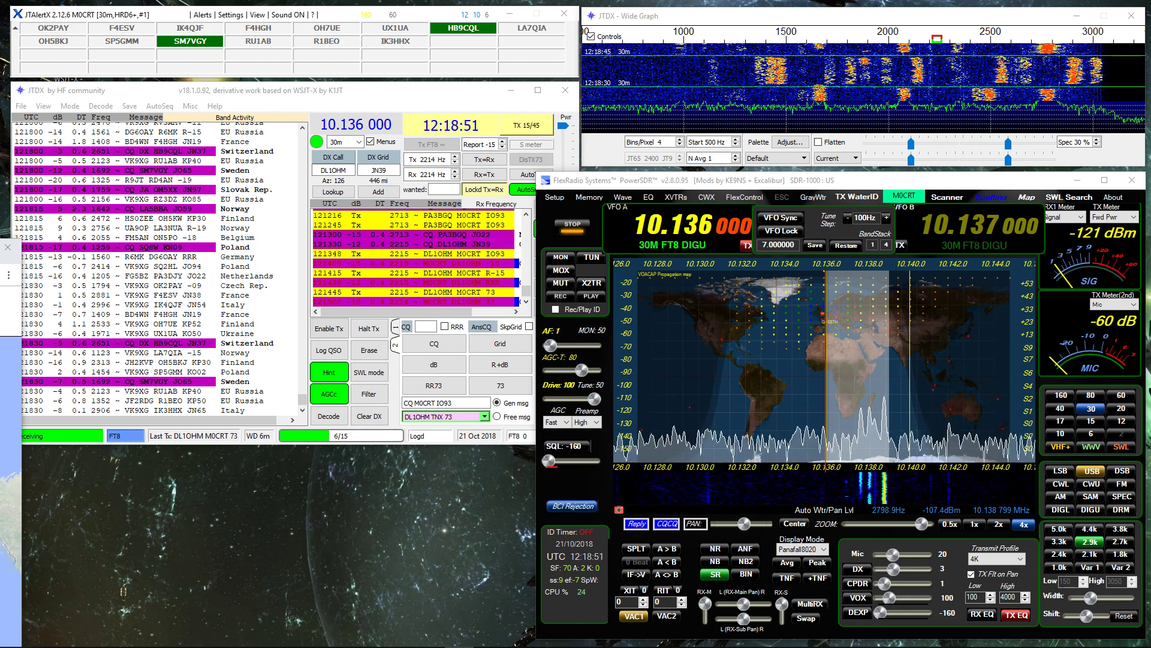
# - Bring up the PSK Reporter map in the browser and examine the 30m reception reports across Europe
pyautogui.moveTo(0, 249)
pyautogui.mouseDown()
pyautogui.moveTo(591, 215)
pyautogui.moveTo(797, 156)
pyautogui.mouseUp()
pyautogui.doubleClick(797, 157)
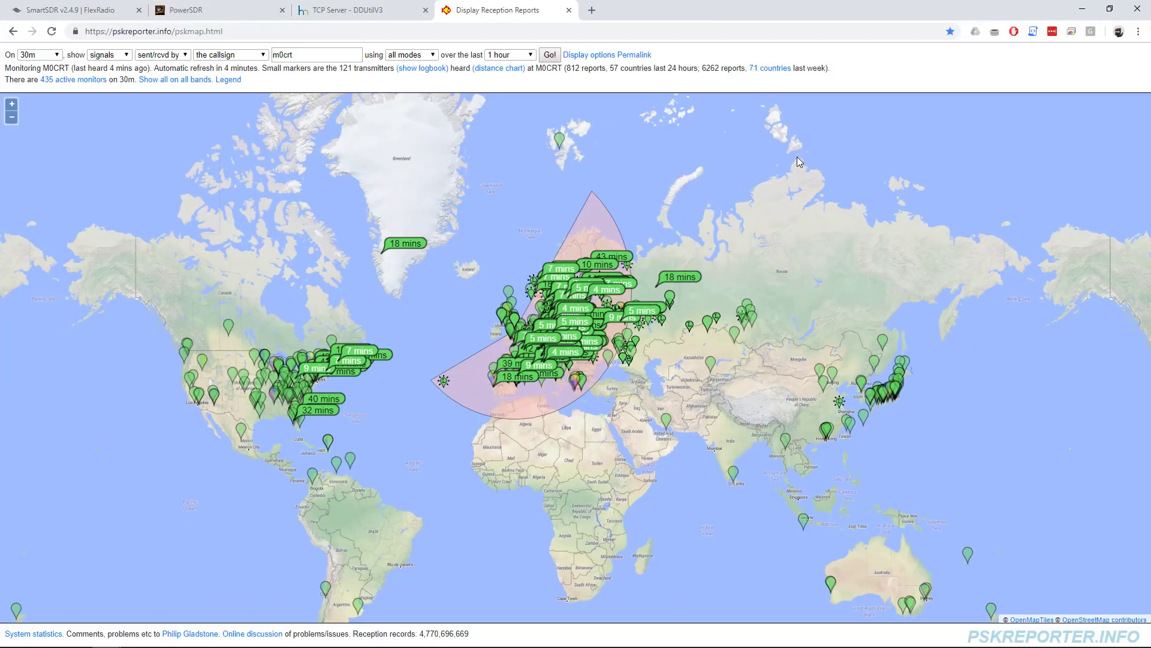
pyautogui.moveTo(630, 328)
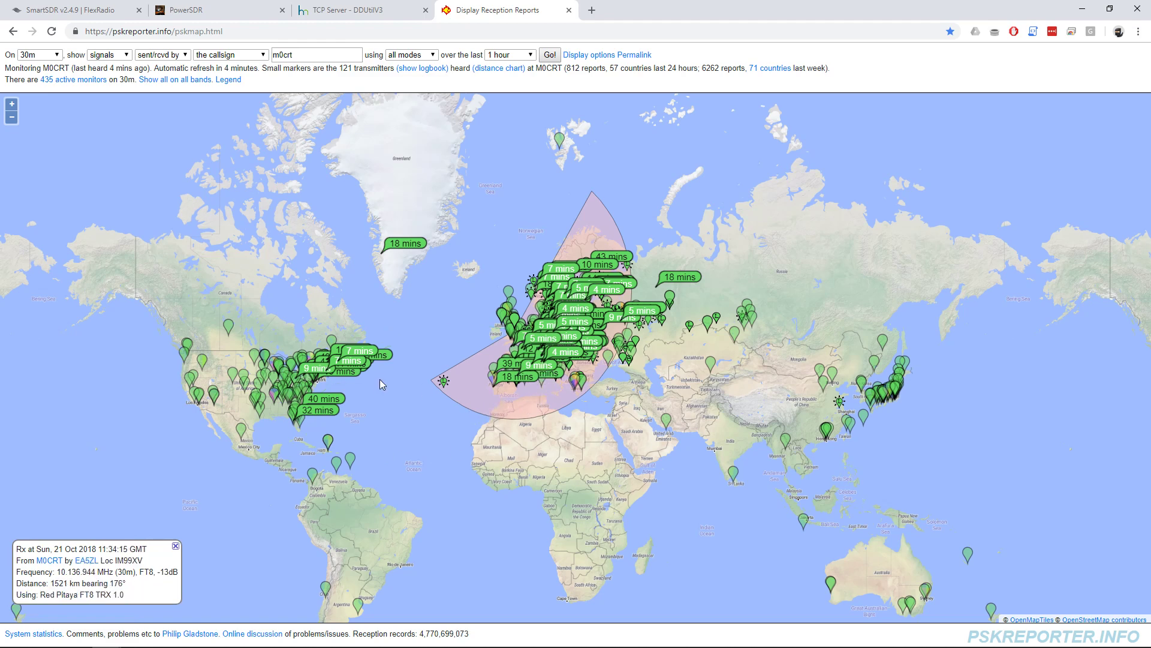
pyautogui.scroll(2, 590, 292)
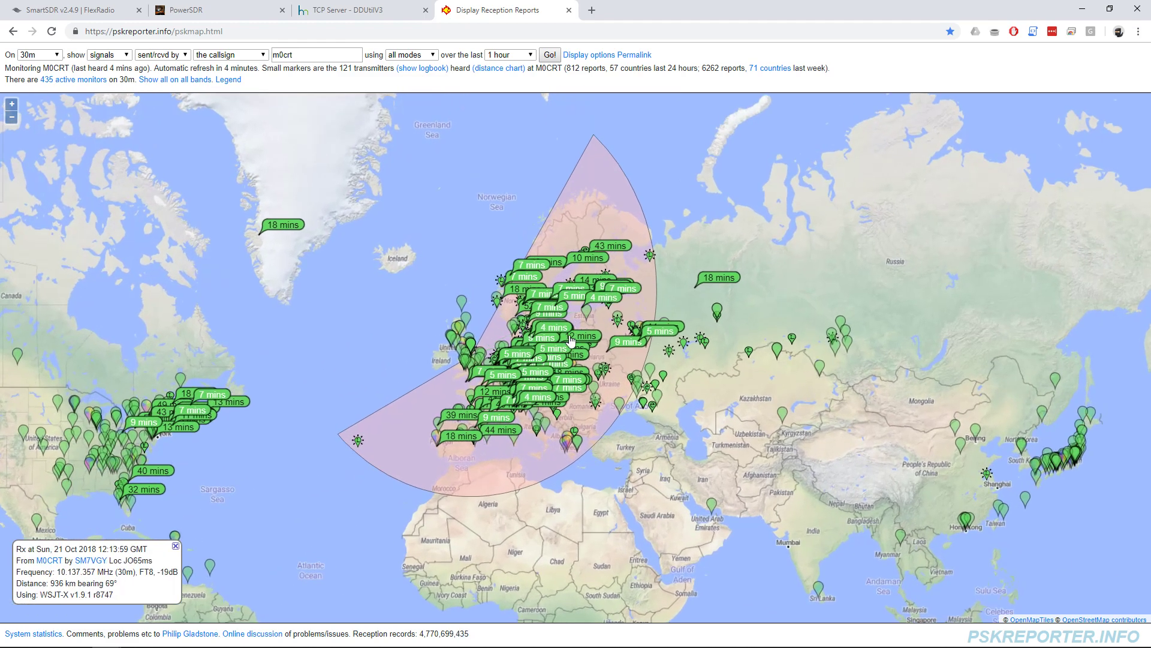
pyautogui.scroll(2, 506, 391)
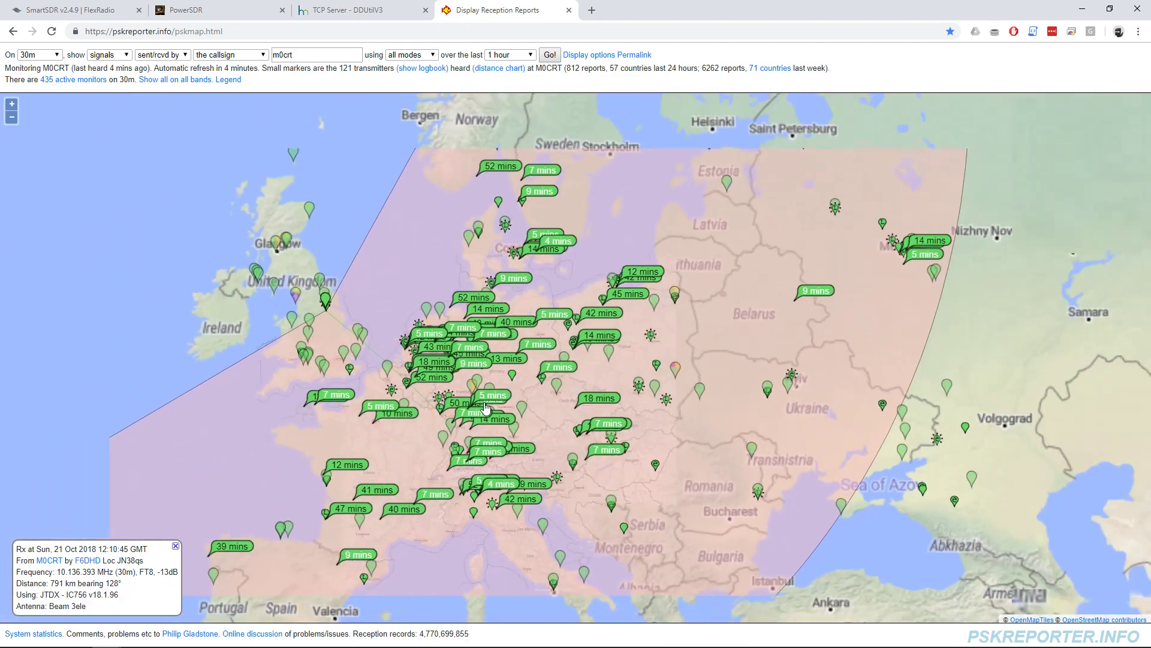
pyautogui.scroll(-2, 486, 407)
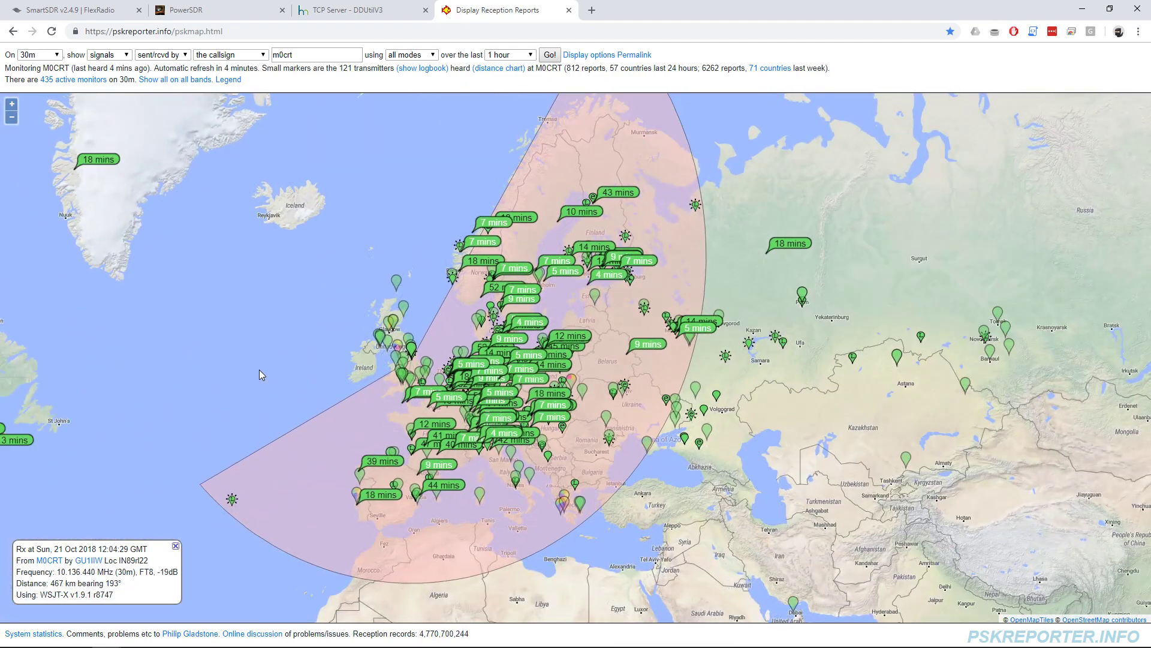
# - Examine the reception reports in North America and across the Atlantic, and minimize the browser
pyautogui.moveTo(259, 370); pyautogui.dragTo(375, 377)
pyautogui.moveTo(300, 373); pyautogui.dragTo(482, 335)
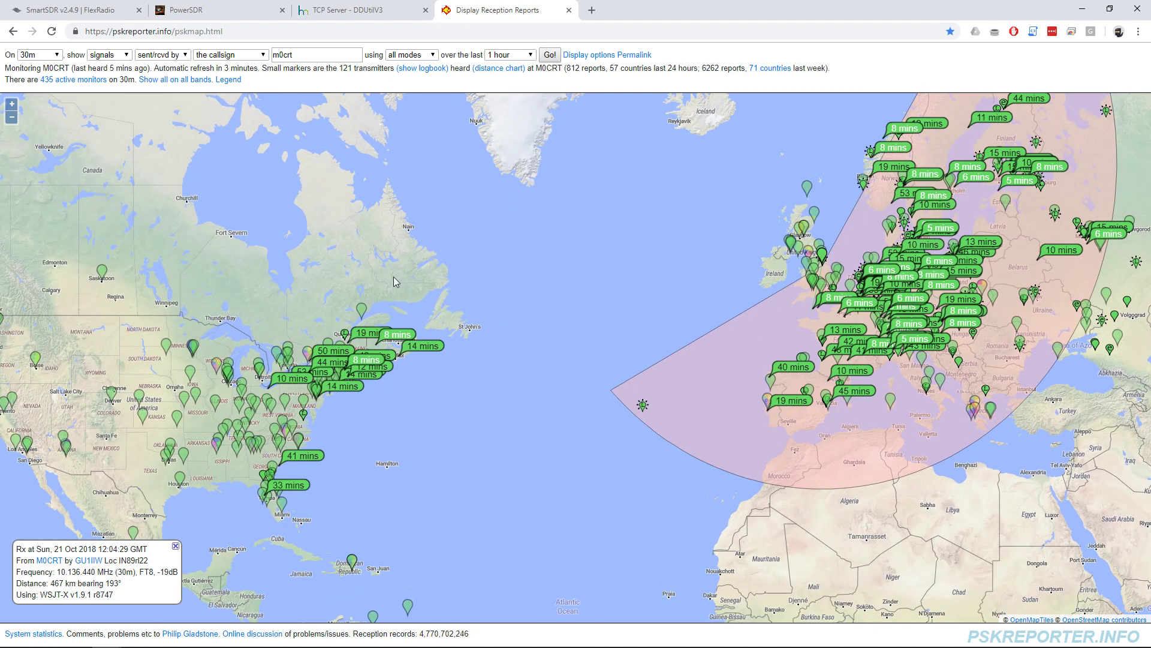
pyautogui.moveTo(660, 227); pyautogui.dragTo(606, 254)
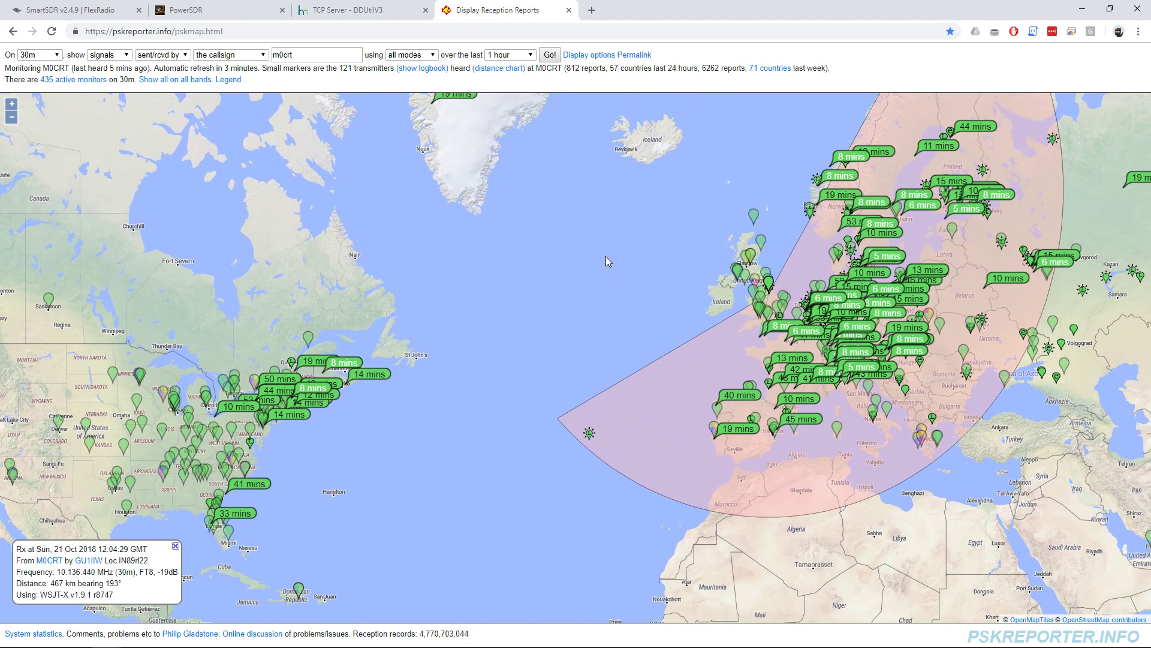
pyautogui.click(1081, 13)
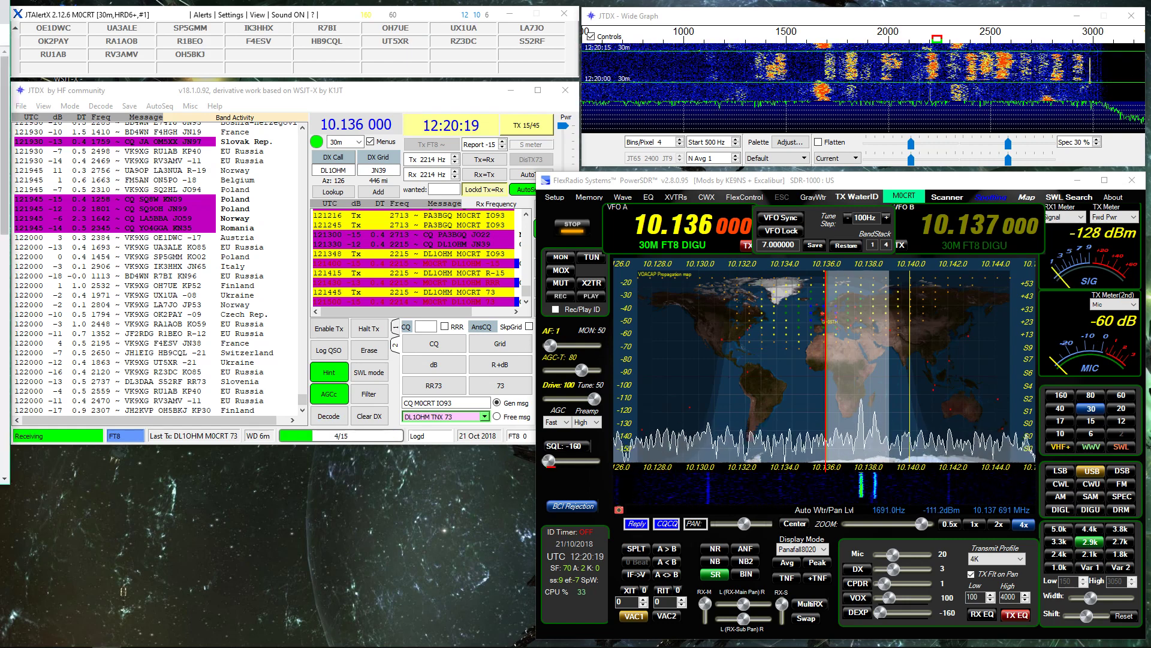
# - Bring the DDUtil Data Flow diagram on screen, enlarge its window and review how PowerSDR connects through DDUtil
pyautogui.moveTo(0, 36); pyautogui.dragTo(472, 94)
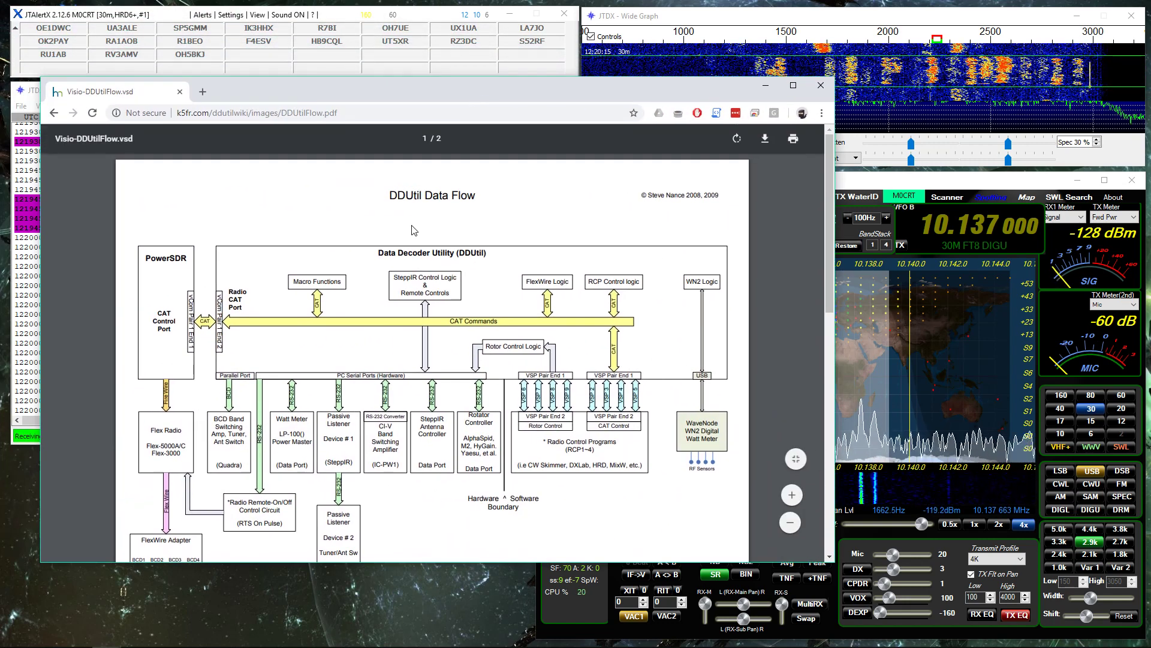
pyautogui.scroll(-1, 364, 329)
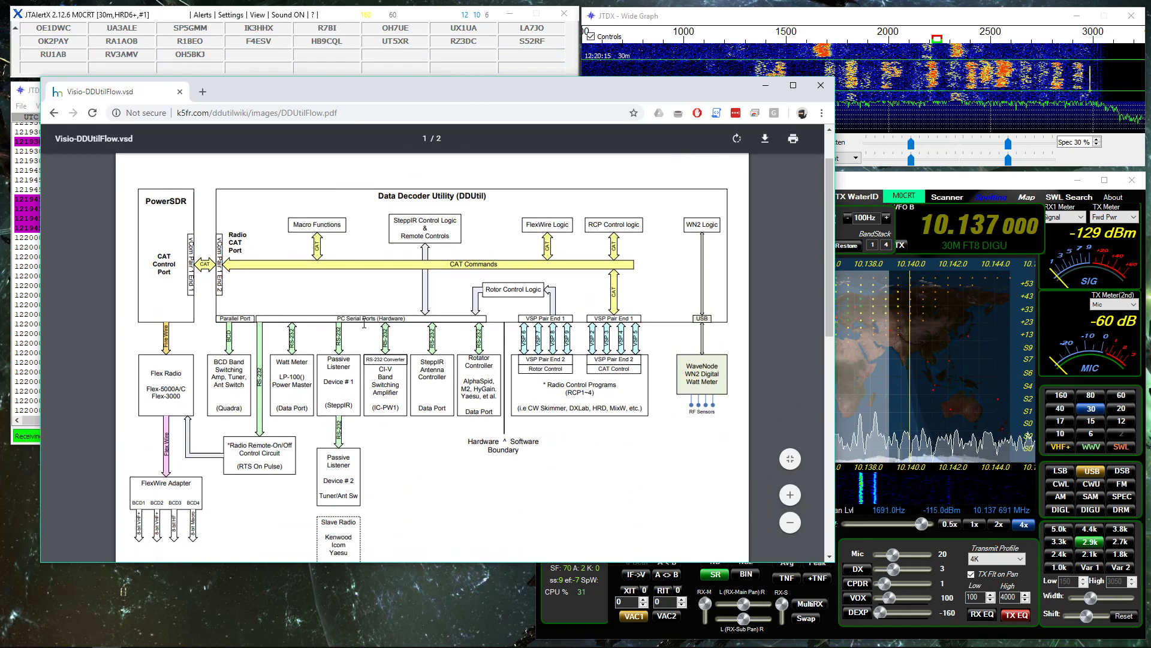
pyautogui.scroll(1, 364, 324)
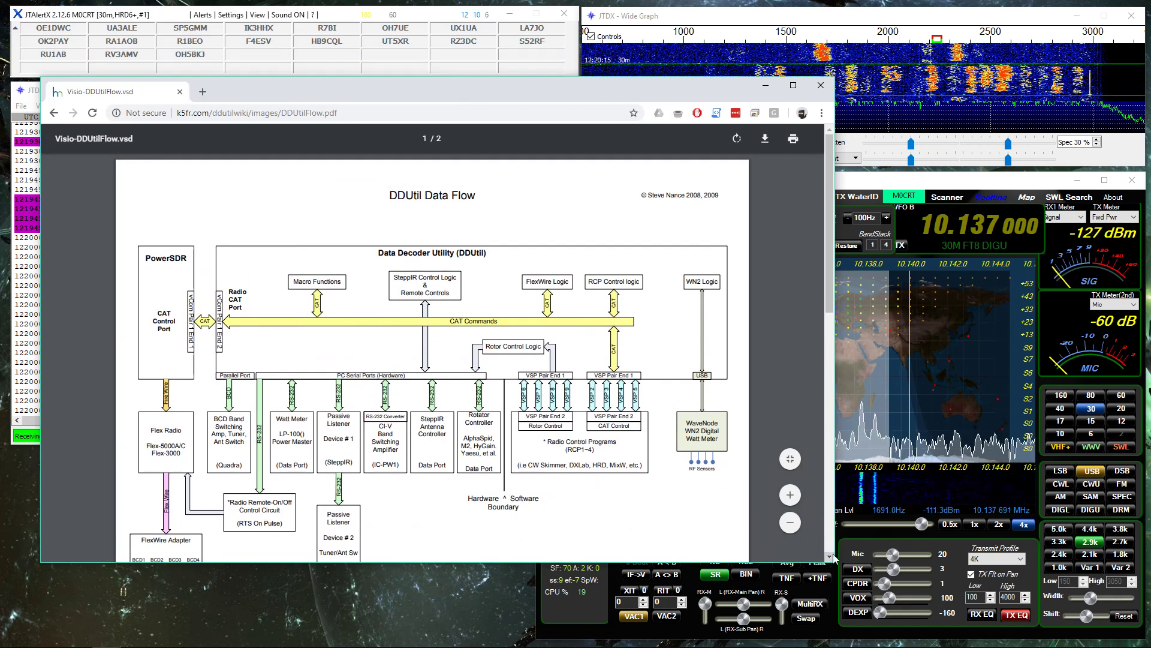
pyautogui.moveTo(833, 562); pyautogui.dragTo(850, 625)
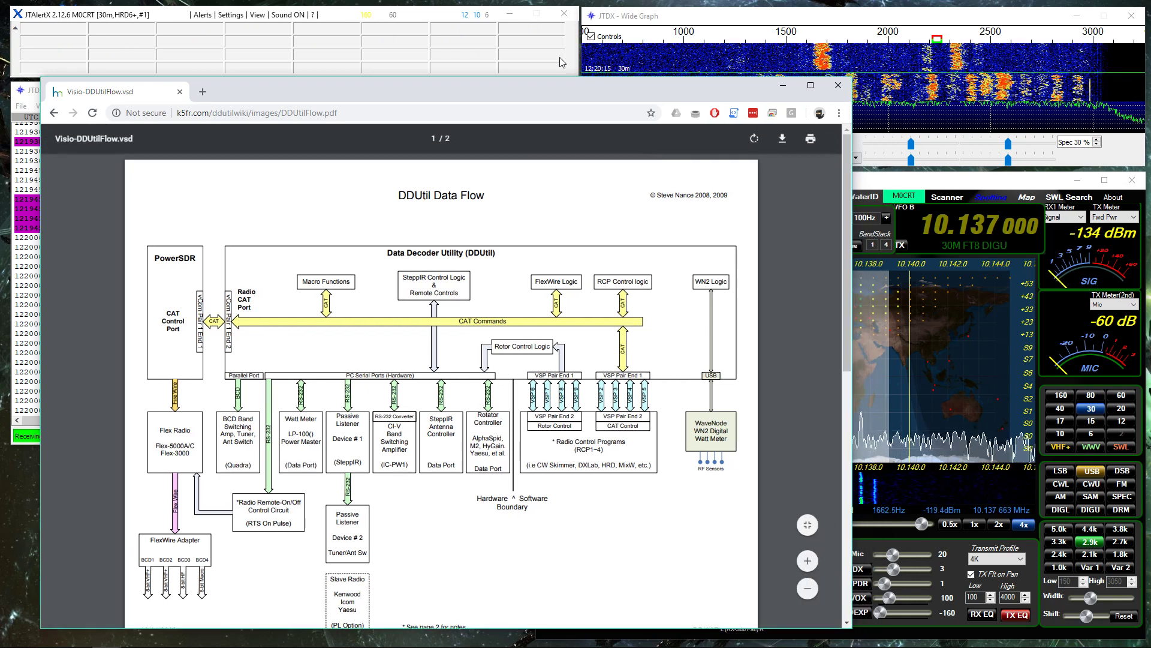
pyautogui.moveTo(570, 85); pyautogui.dragTo(559, 60)
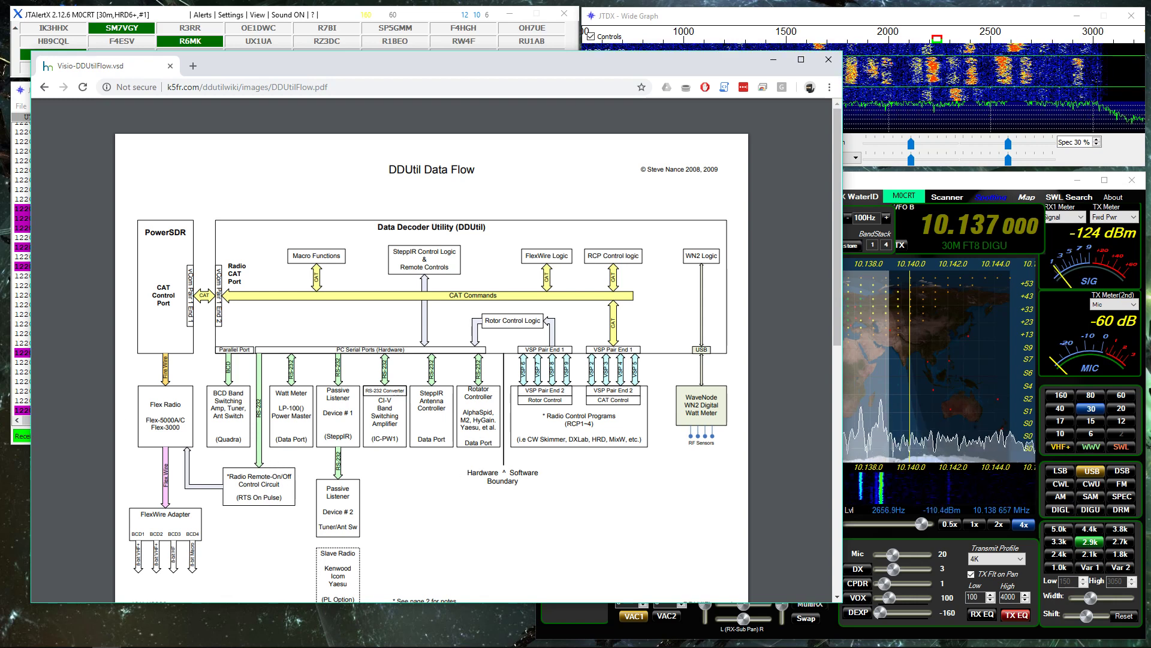
# - Switch to DDUtil, minimize the diagram and show the radio selection and HRD Apps settings in its setup
pyautogui.moveTo(0, 57); pyautogui.dragTo(420, 151)
pyautogui.click(773, 62)
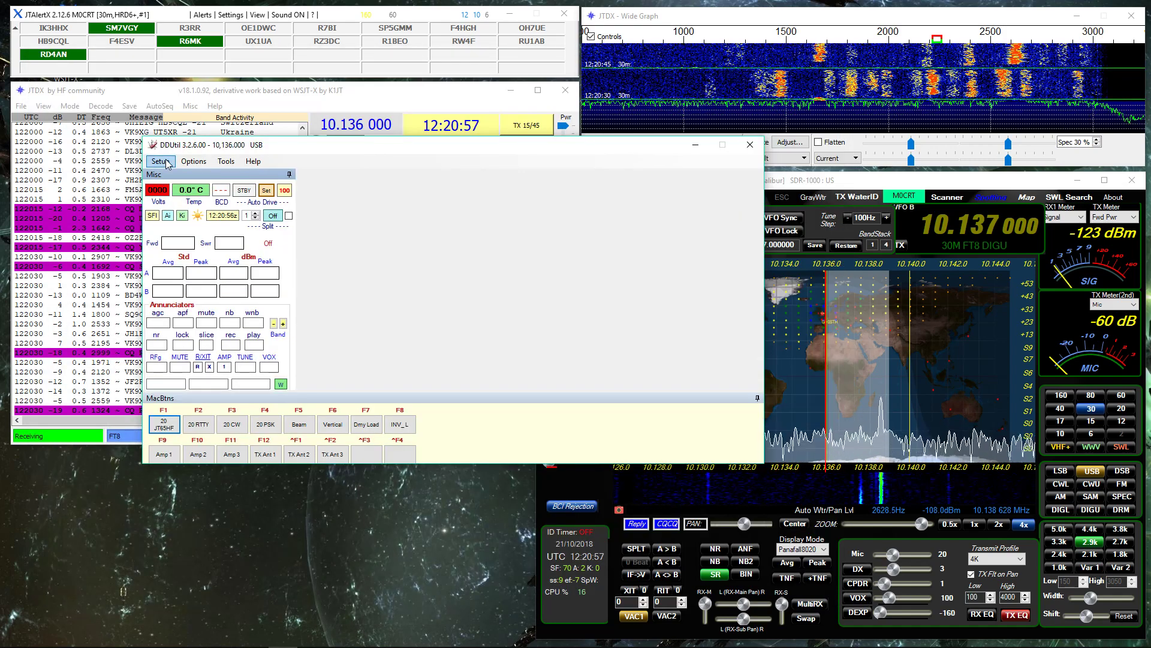
pyautogui.click(166, 159)
pyautogui.click(168, 170)
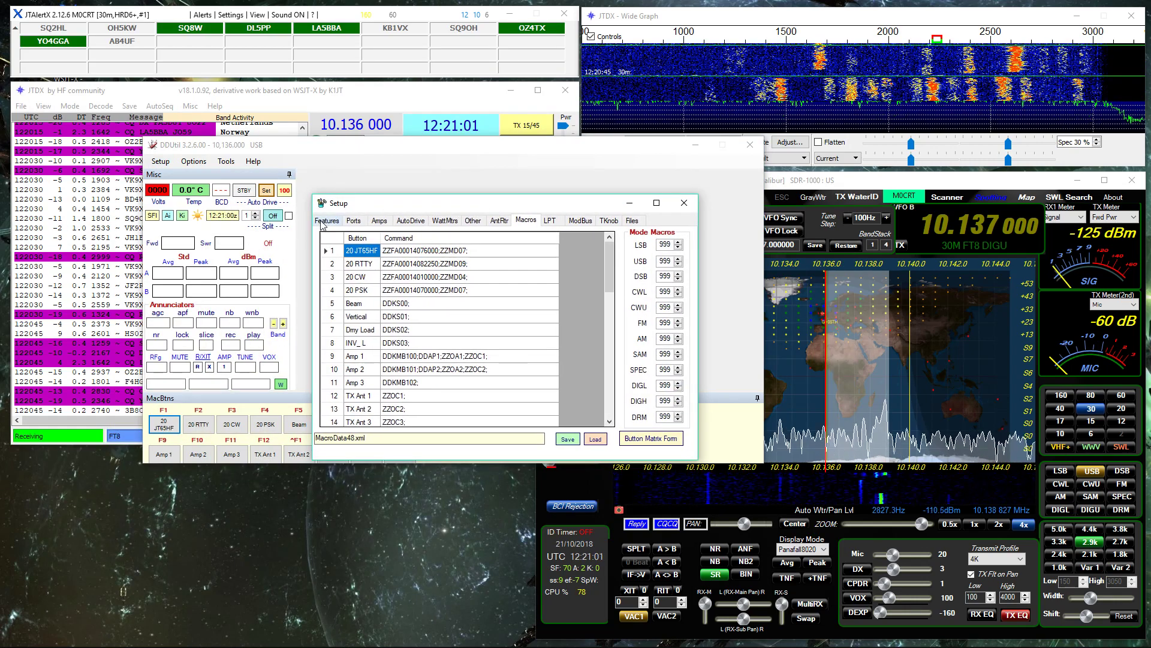
pyautogui.click(327, 221)
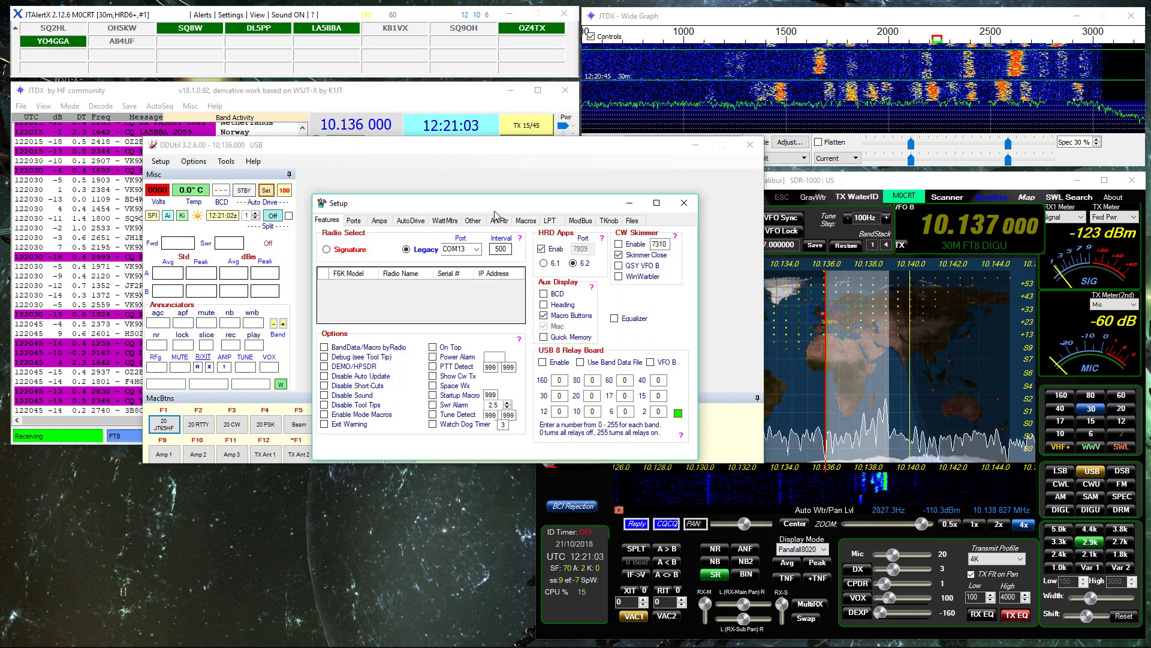
pyautogui.moveTo(502, 208); pyautogui.dragTo(298, 367)
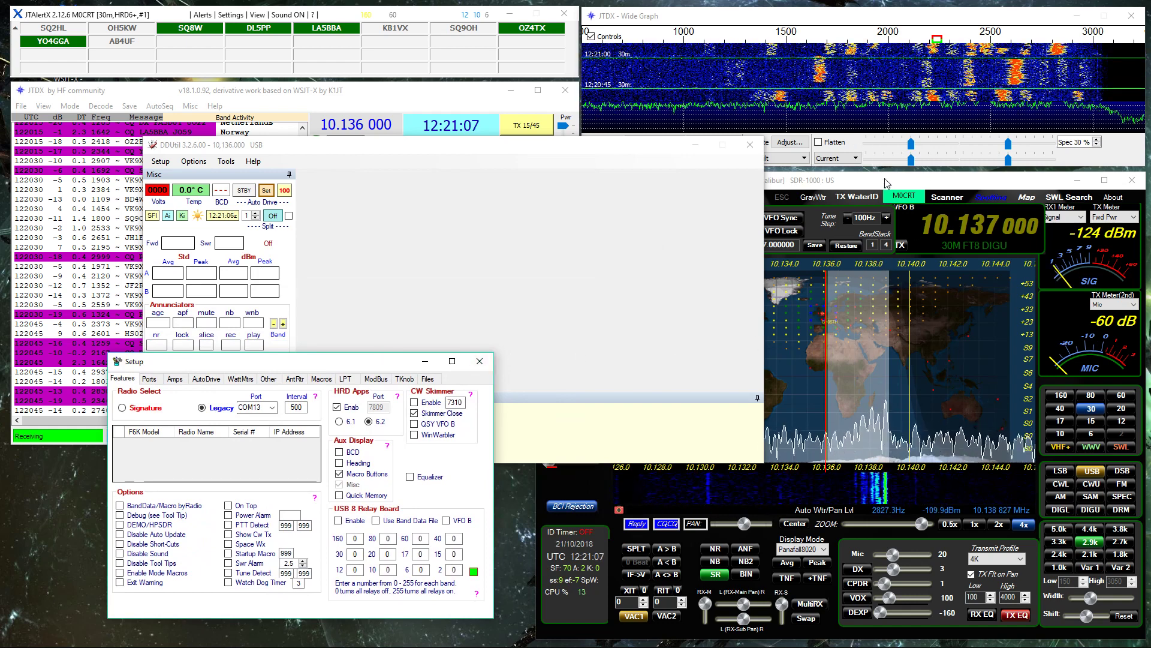
# - Switch to PowerSDR and show the CAT and PTT port settings in its setup, placed beside the DDUtil setup
pyautogui.click(847, 184)
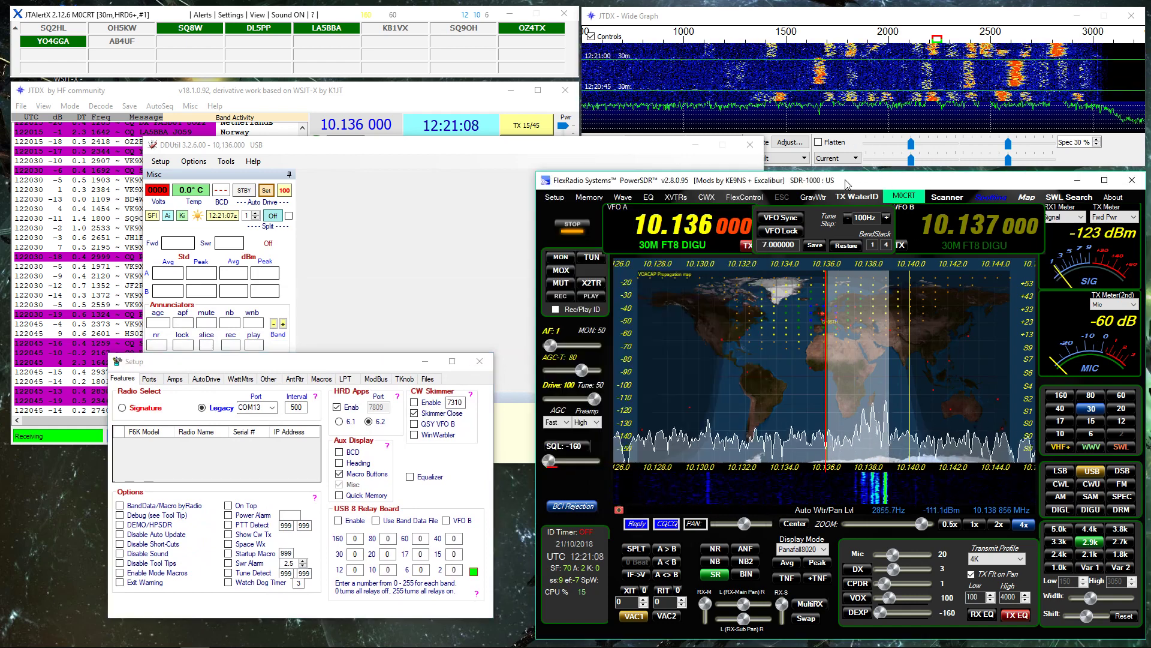
pyautogui.click(564, 204)
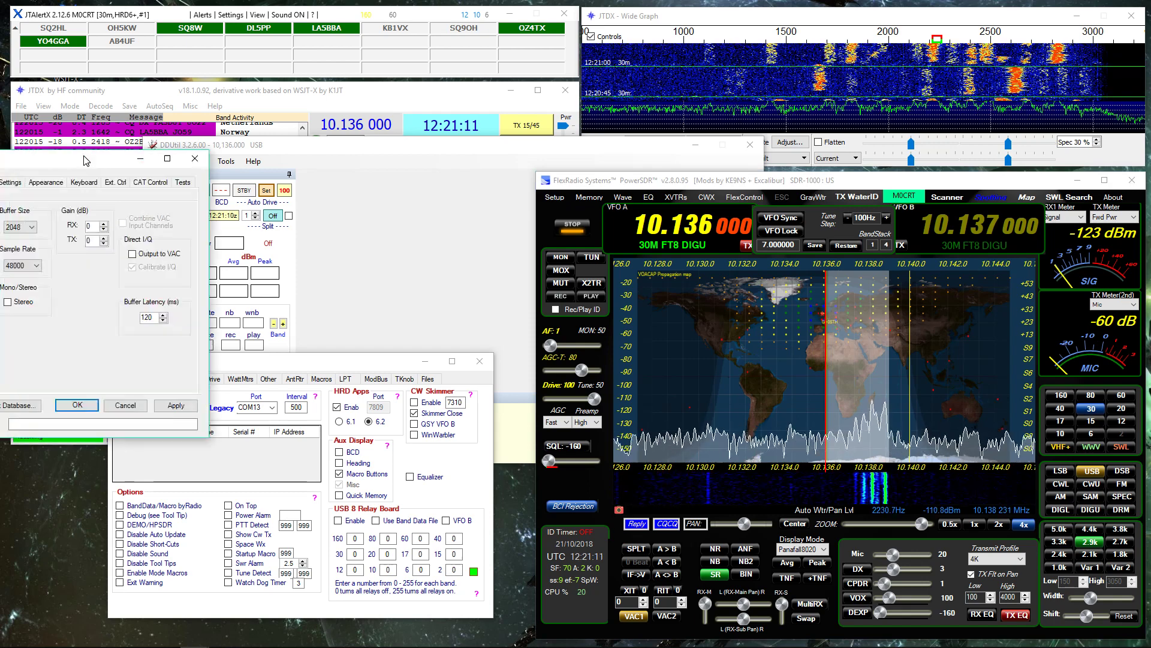
pyautogui.moveTo(815, 270); pyautogui.dragTo(765, 310)
pyautogui.click(830, 330)
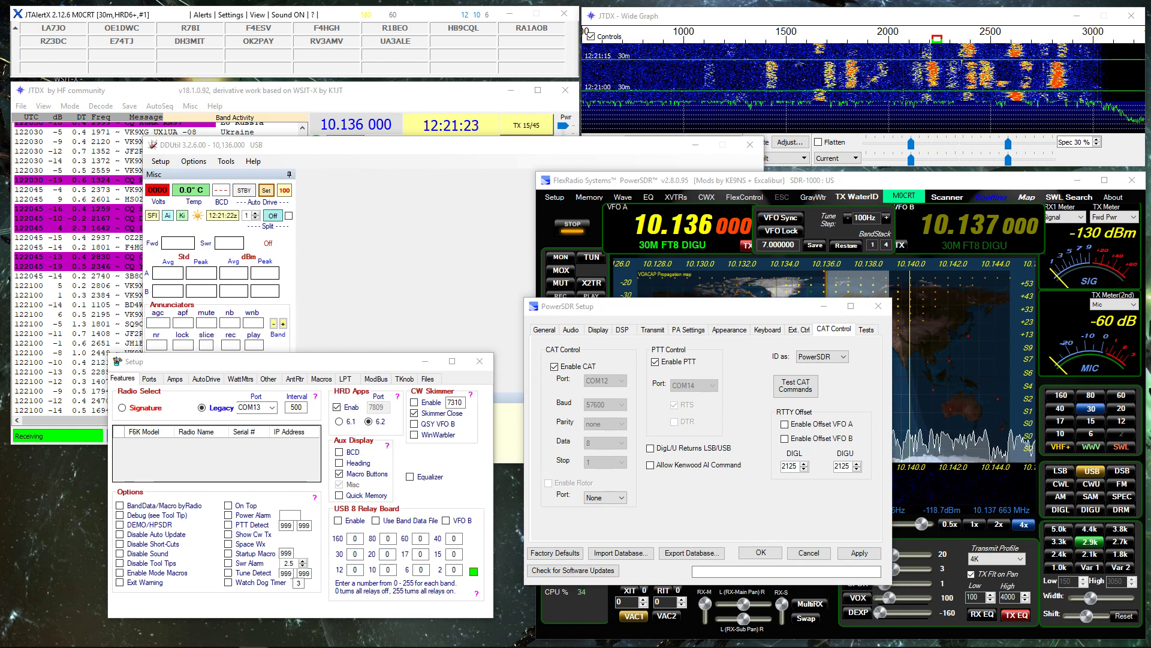
# - Bring up VSP Manager and expand the details of virtual ports COM12 and COM13
pyautogui.moveTo(686, 148); pyautogui.dragTo(501, 85)
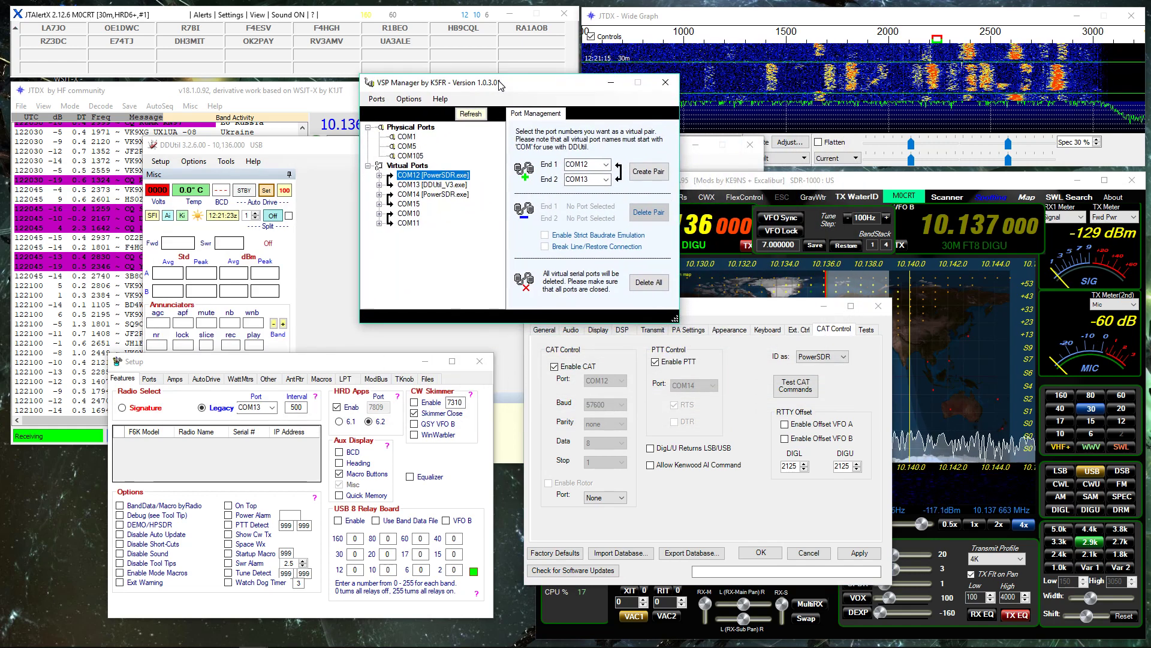
pyautogui.click(379, 175)
pyautogui.click(380, 204)
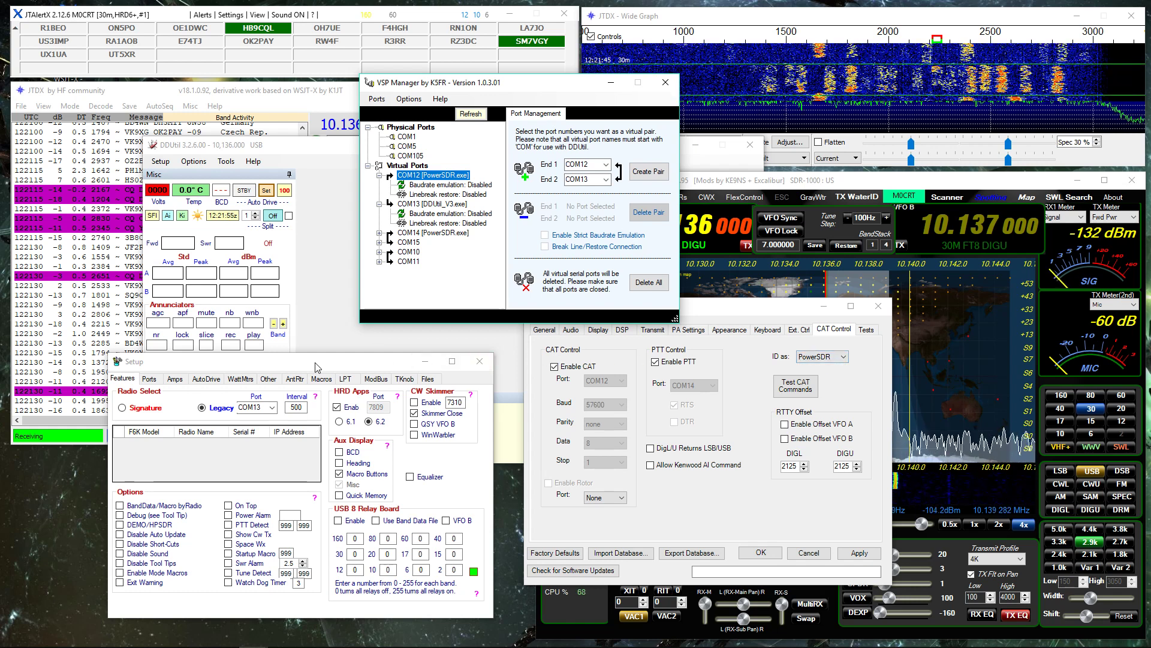
# - Review the serial port and antenna rotor settings in the DDUtil setup, and return to its general feature settings
pyautogui.moveTo(316, 366); pyautogui.dragTo(352, 361)
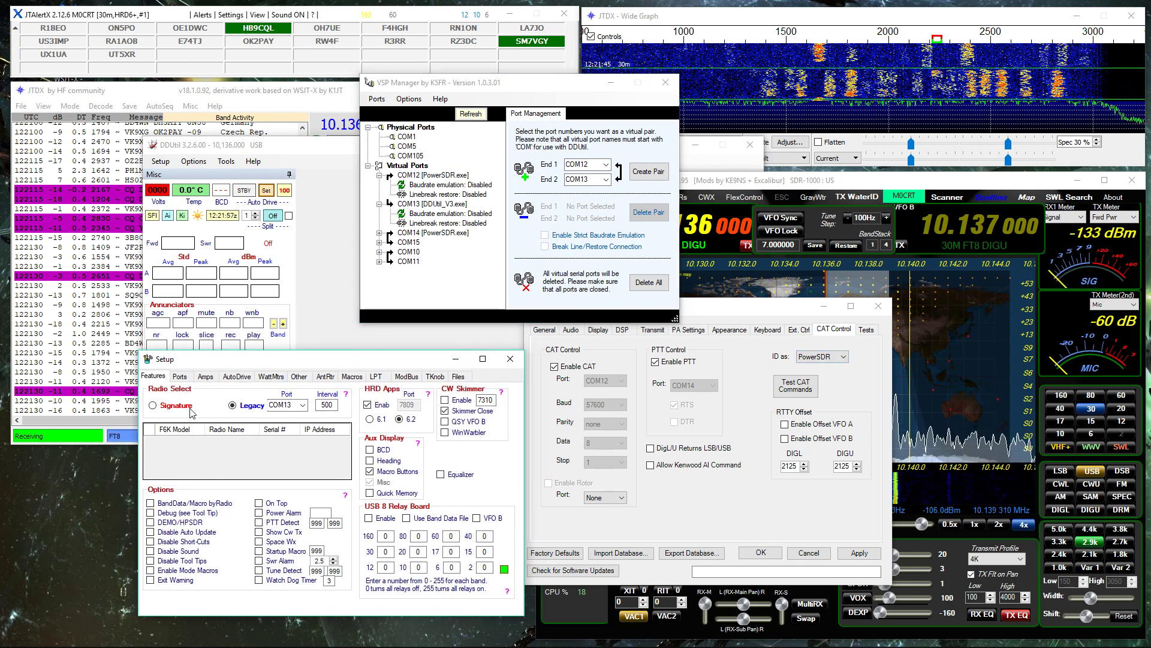
pyautogui.click(180, 376)
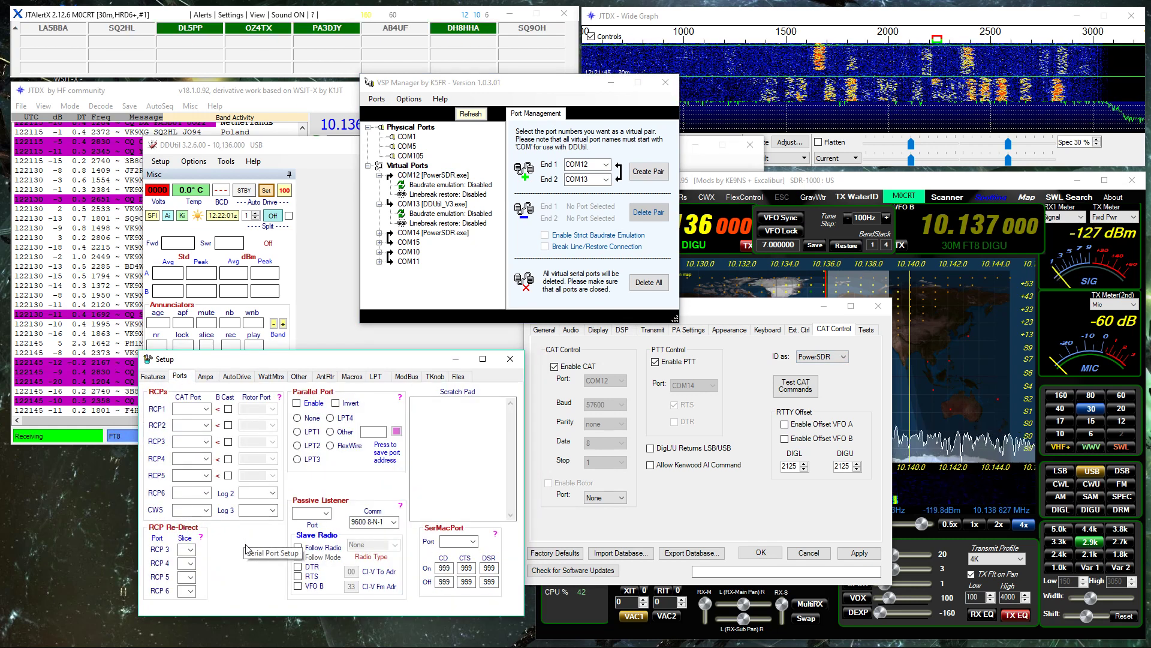
pyautogui.click(325, 377)
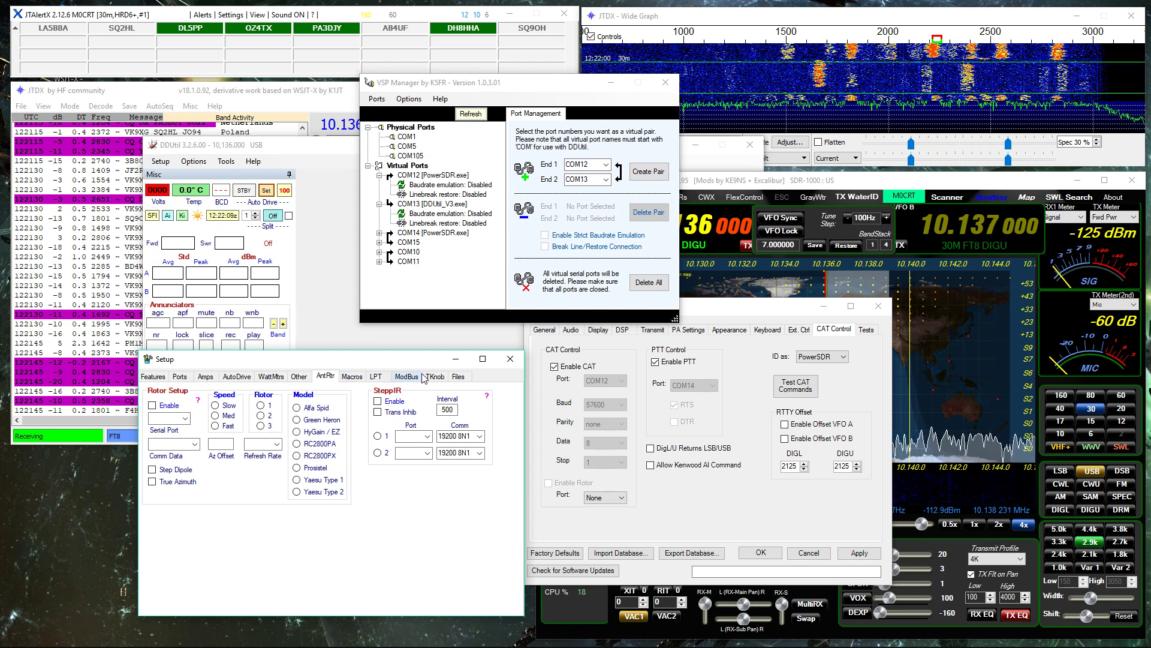
pyautogui.moveTo(408, 360); pyautogui.dragTo(406, 343)
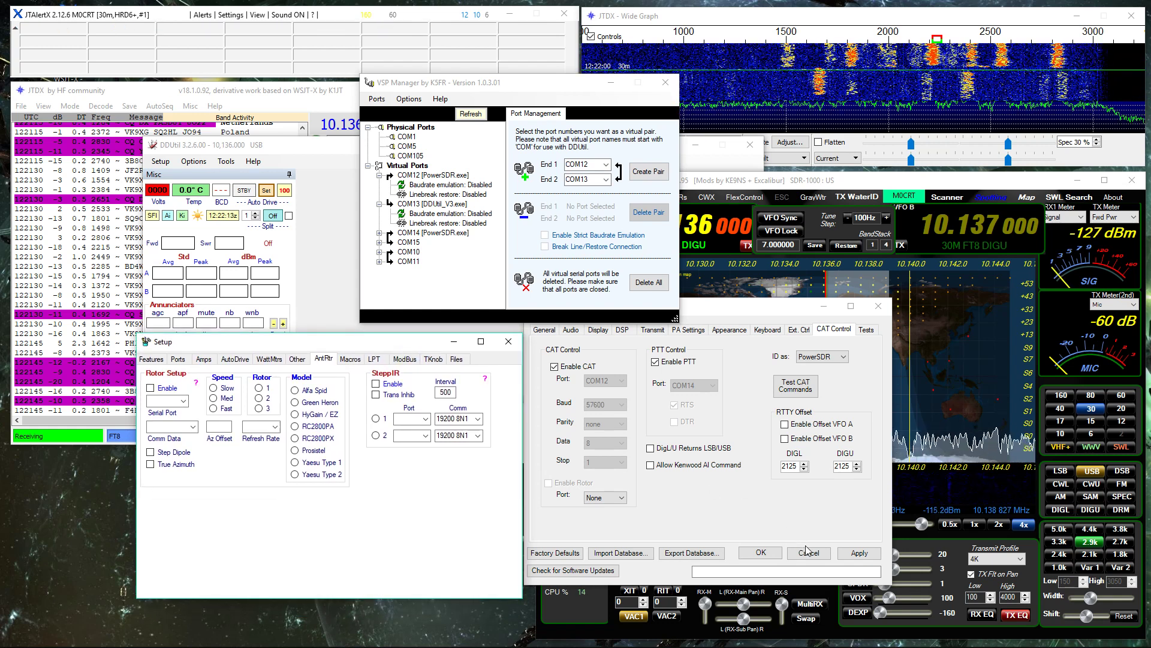
pyautogui.click(151, 359)
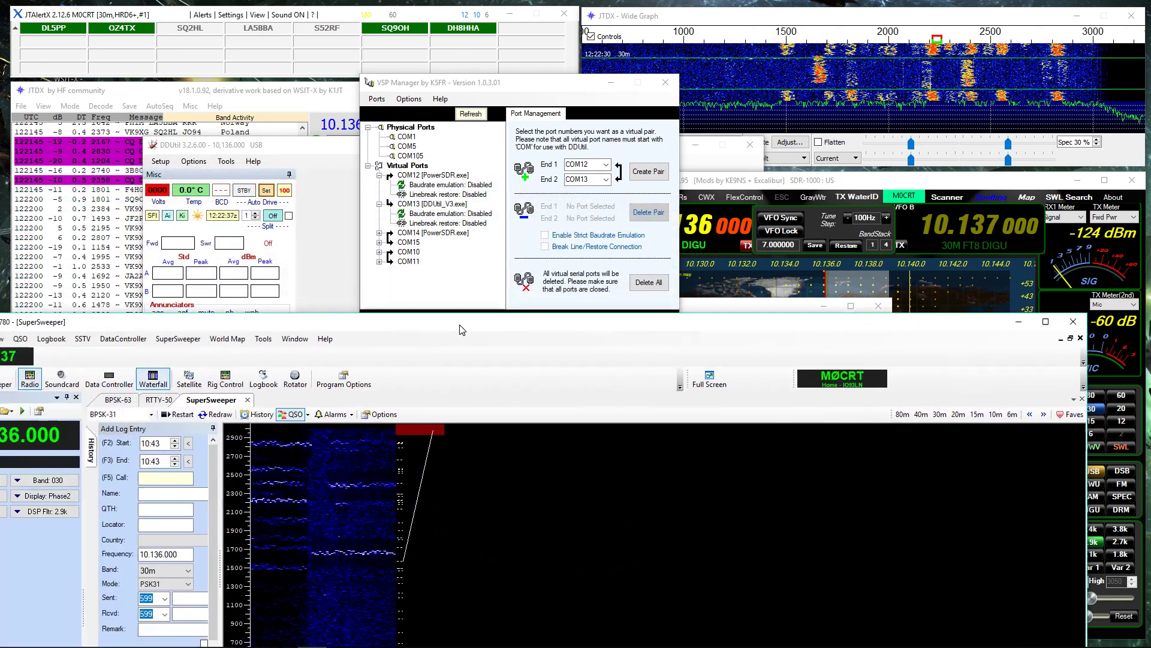
# - Bring Digital Master 780 into view, close VSP Manager and position the window below the PowerSDR frequency display
pyautogui.moveTo(607, 276); pyautogui.dragTo(544, 286)
pyautogui.click(665, 82)
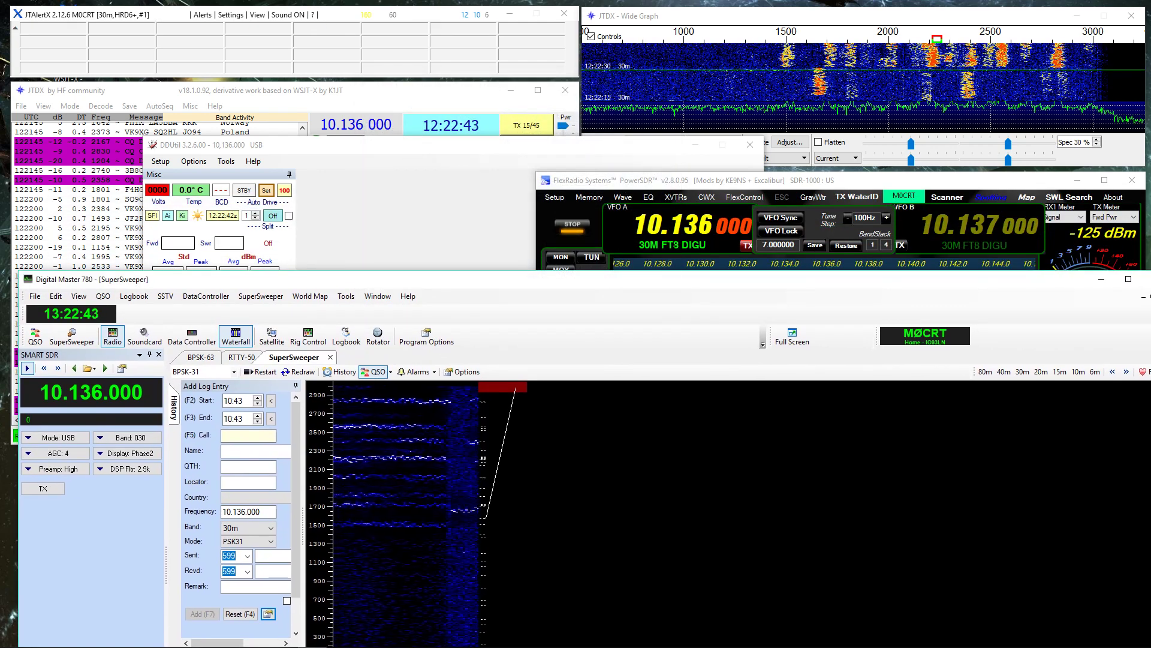
pyautogui.moveTo(681, 288); pyautogui.dragTo(682, 282)
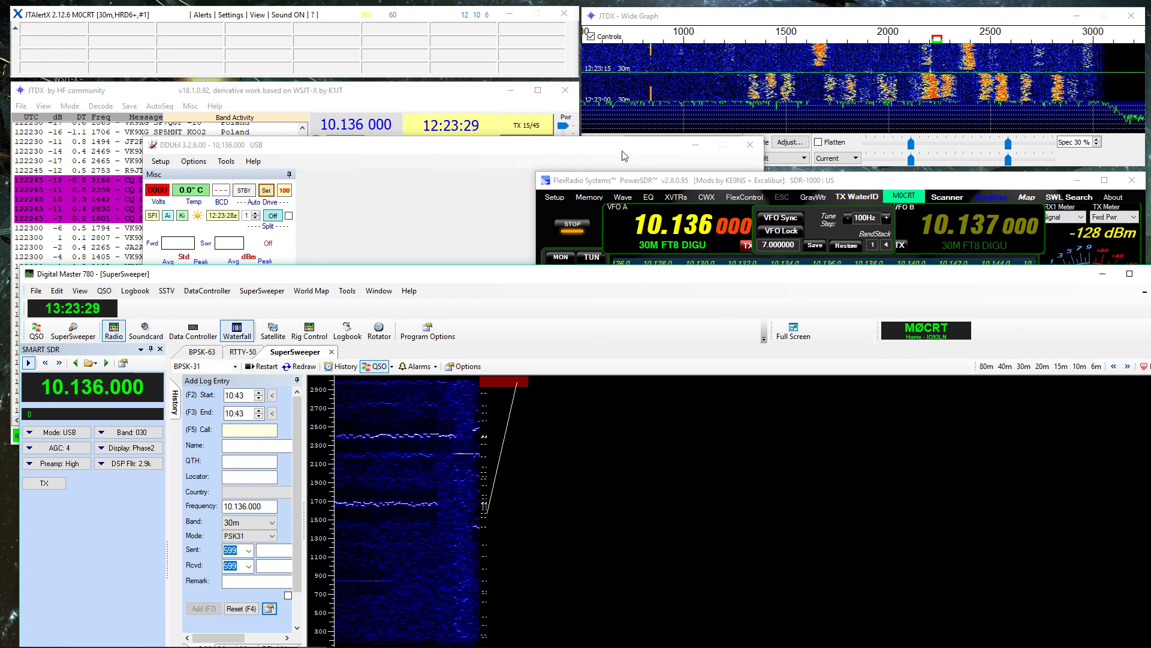
# - Switch to JTDX, open its radio settings and highlight the network server address 127.0.0.1:7809 used for Ham Radio Deluxe
pyautogui.click(436, 101)
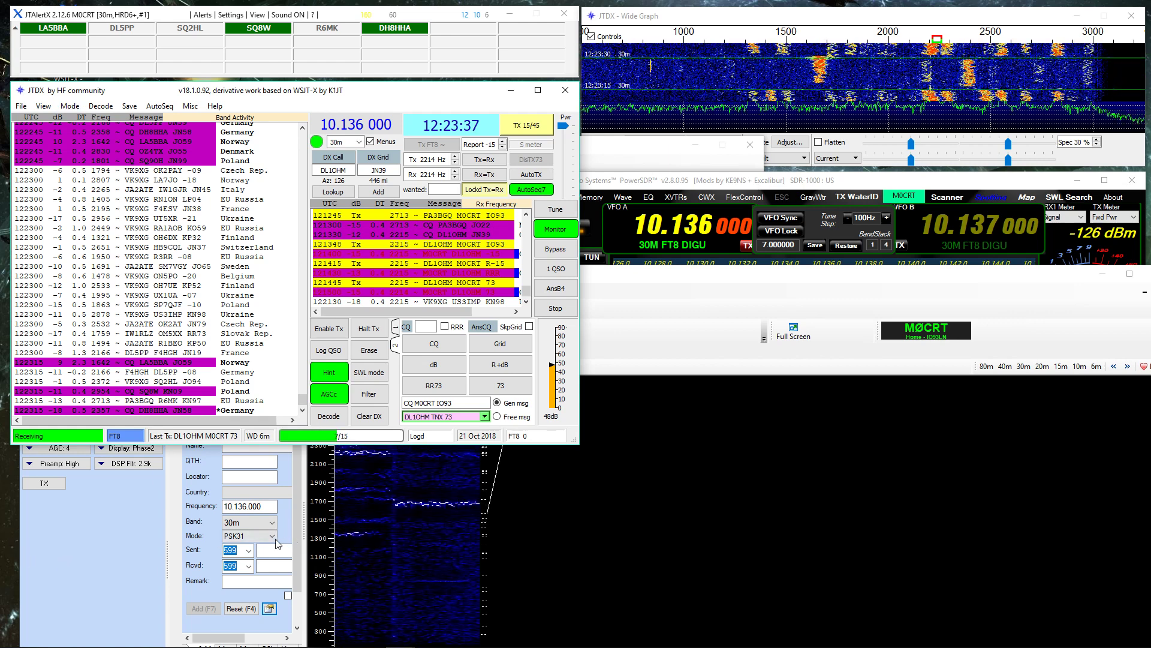
pyautogui.click(95, 556)
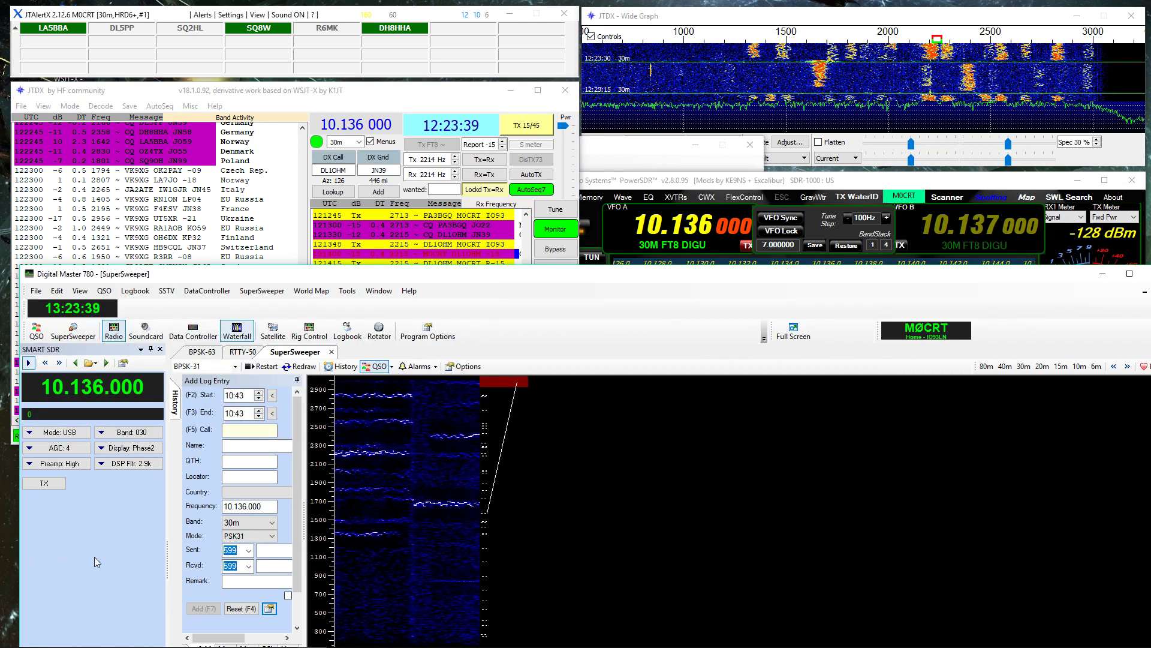
pyautogui.click(163, 95)
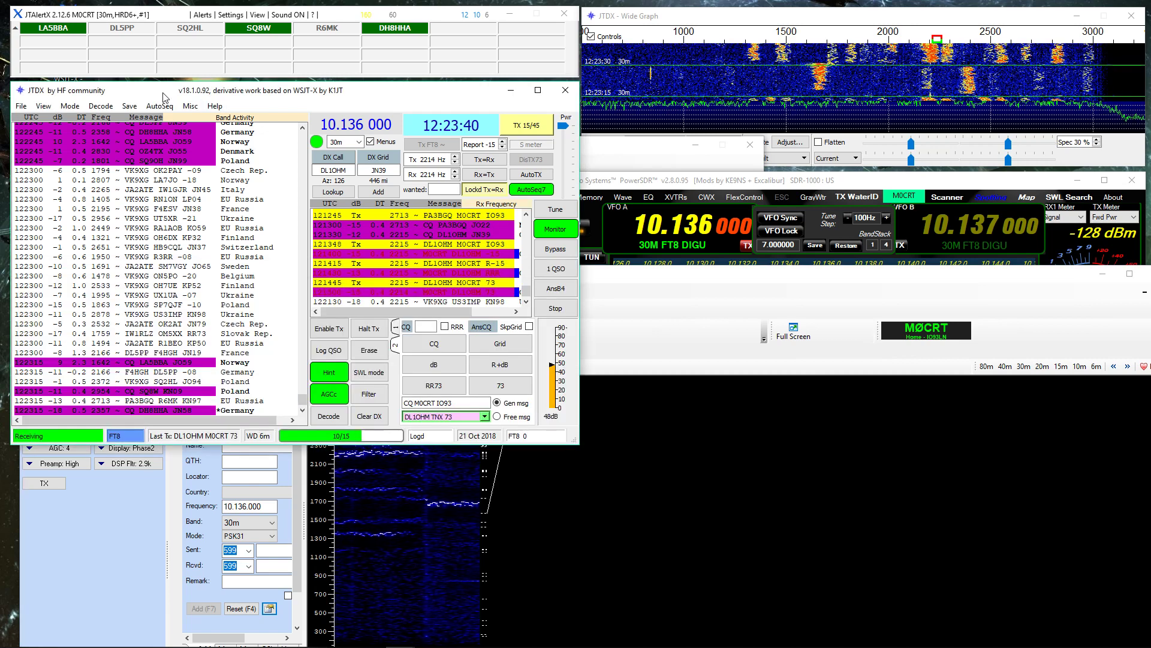
pyautogui.click(21, 105)
pyautogui.click(74, 237)
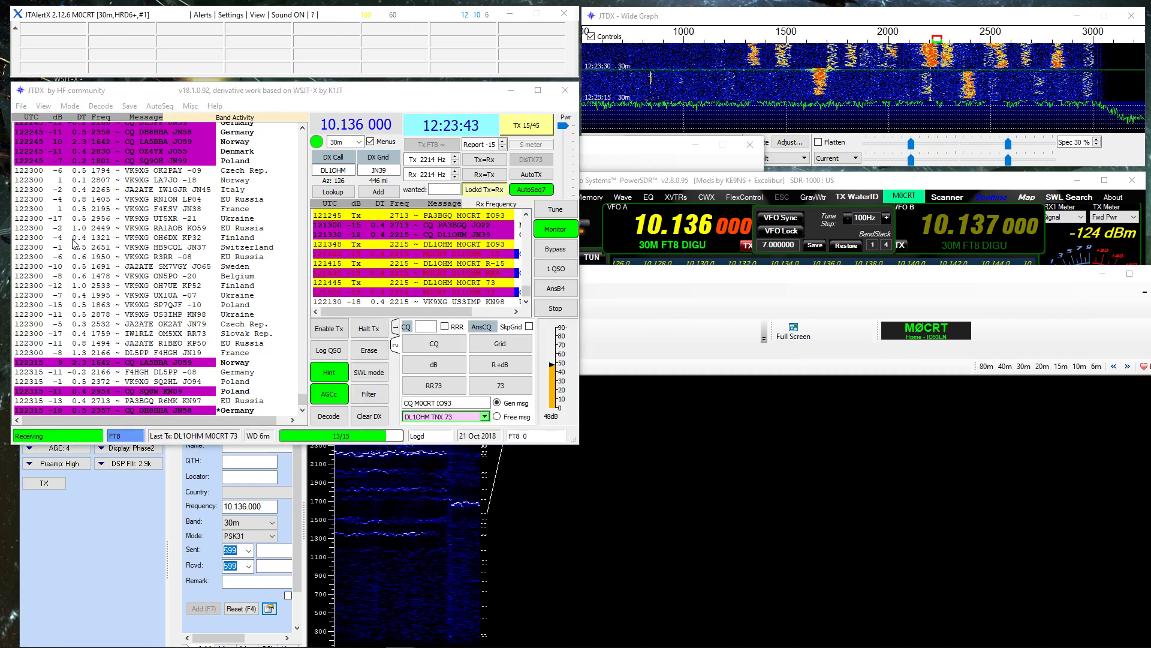
pyautogui.moveTo(530, 219); pyautogui.dragTo(529, 242)
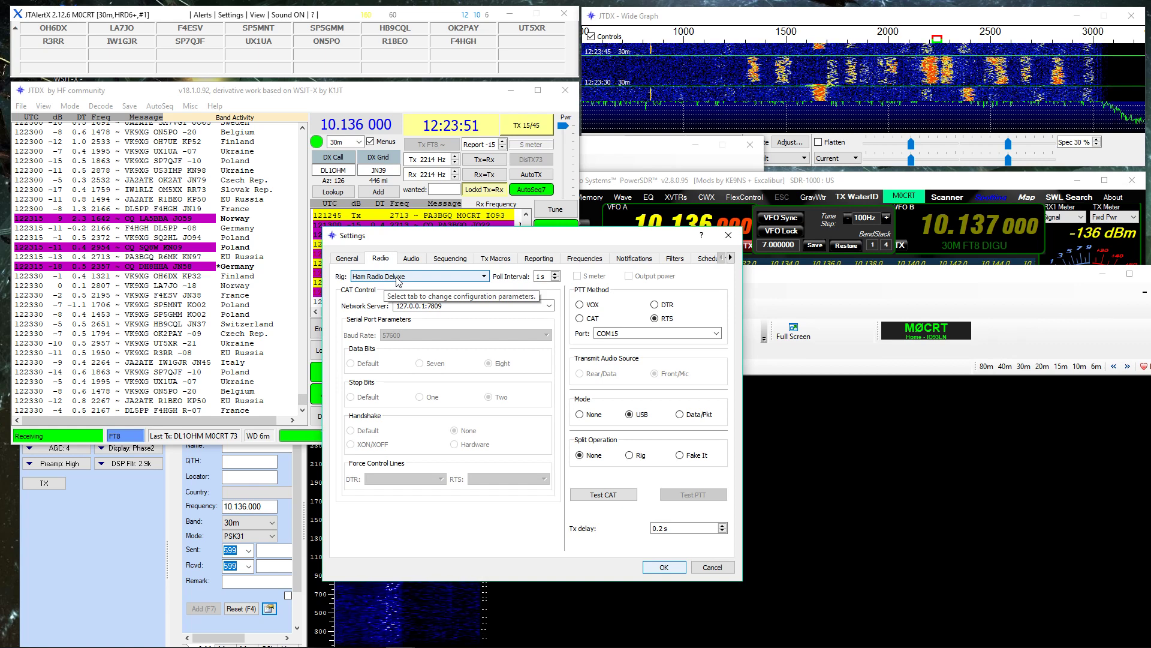
pyautogui.click(451, 305)
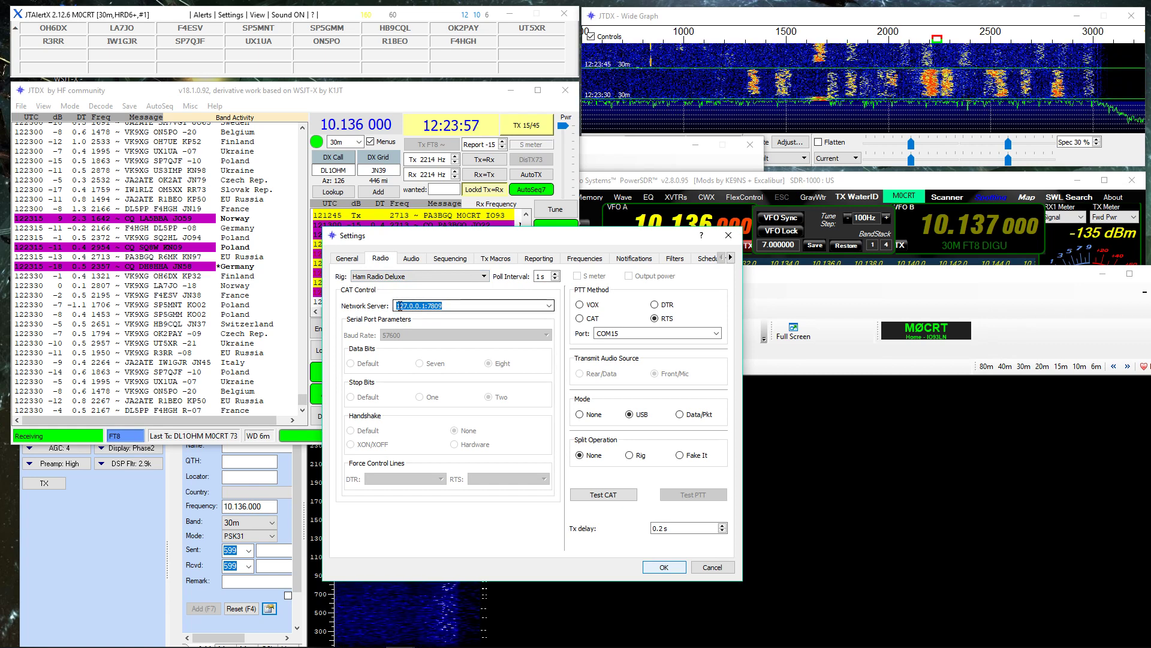
# - Move the JTDX settings dialog aside, switch to DDUtil, position its window beside the dialog and try to open its setup
pyautogui.click(445, 306)
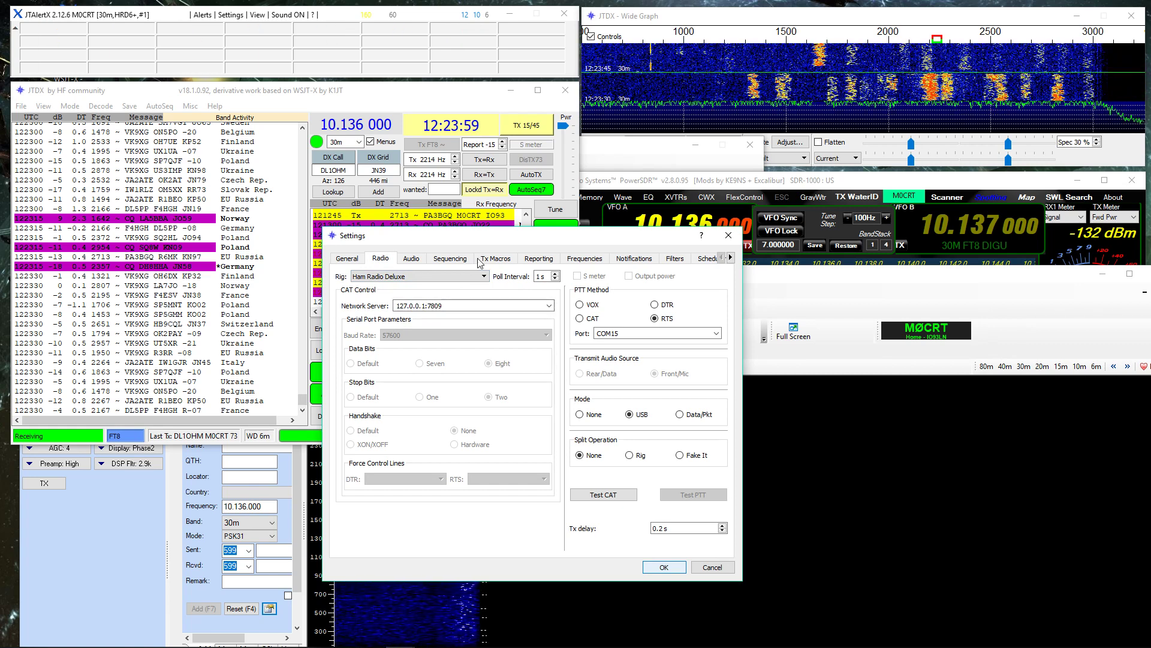
pyautogui.moveTo(497, 238); pyautogui.dragTo(243, 242)
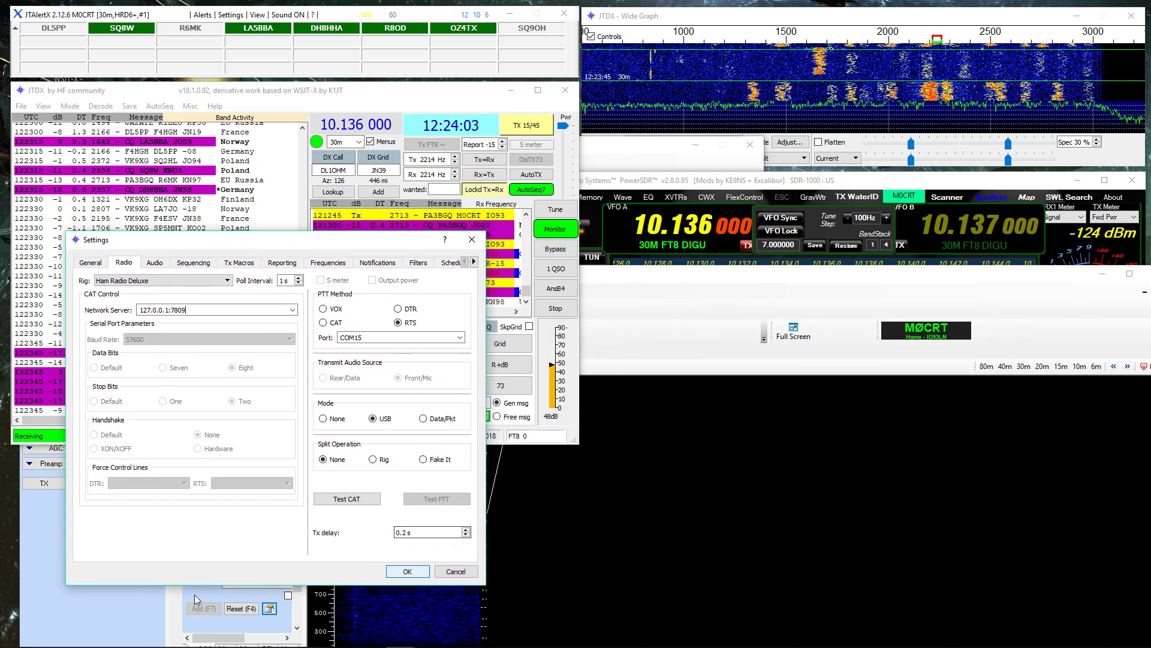
pyautogui.moveTo(198, 644)
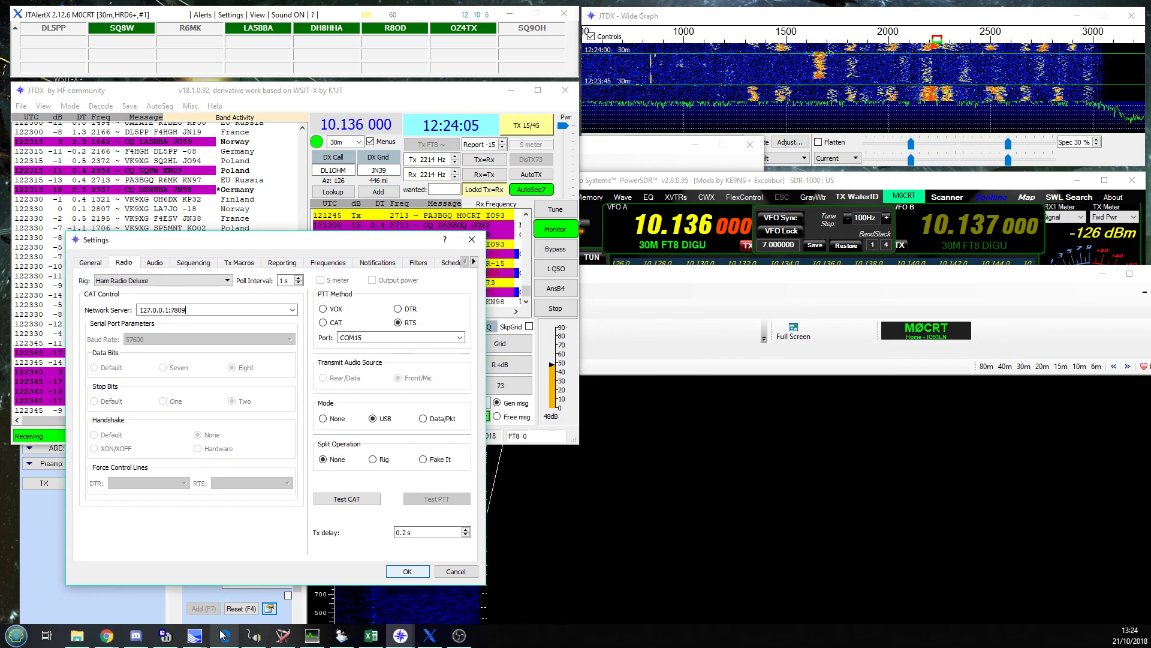
pyautogui.click(283, 634)
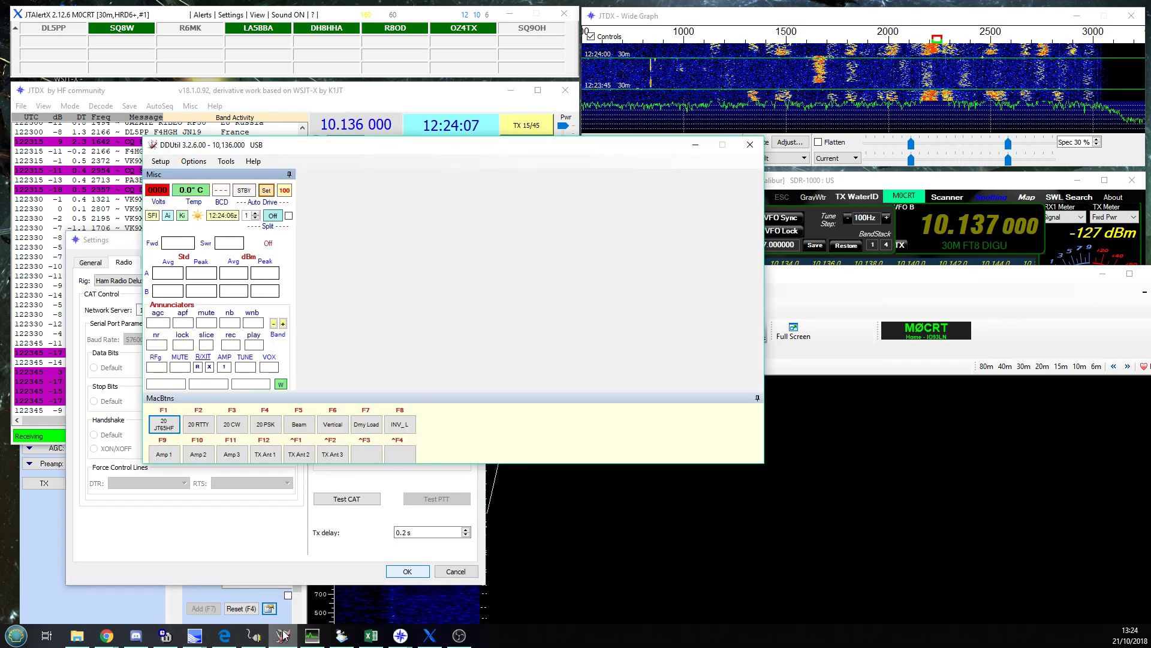
pyautogui.moveTo(178, 155); pyautogui.dragTo(517, 267)
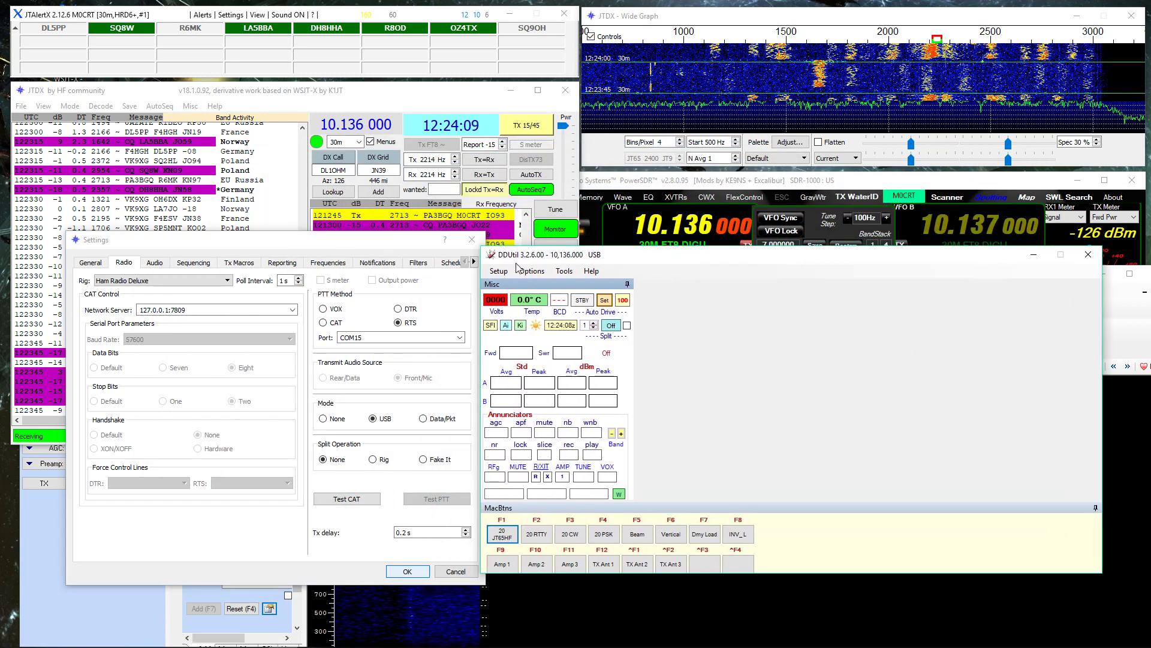
pyautogui.click(501, 272)
pyautogui.click(503, 283)
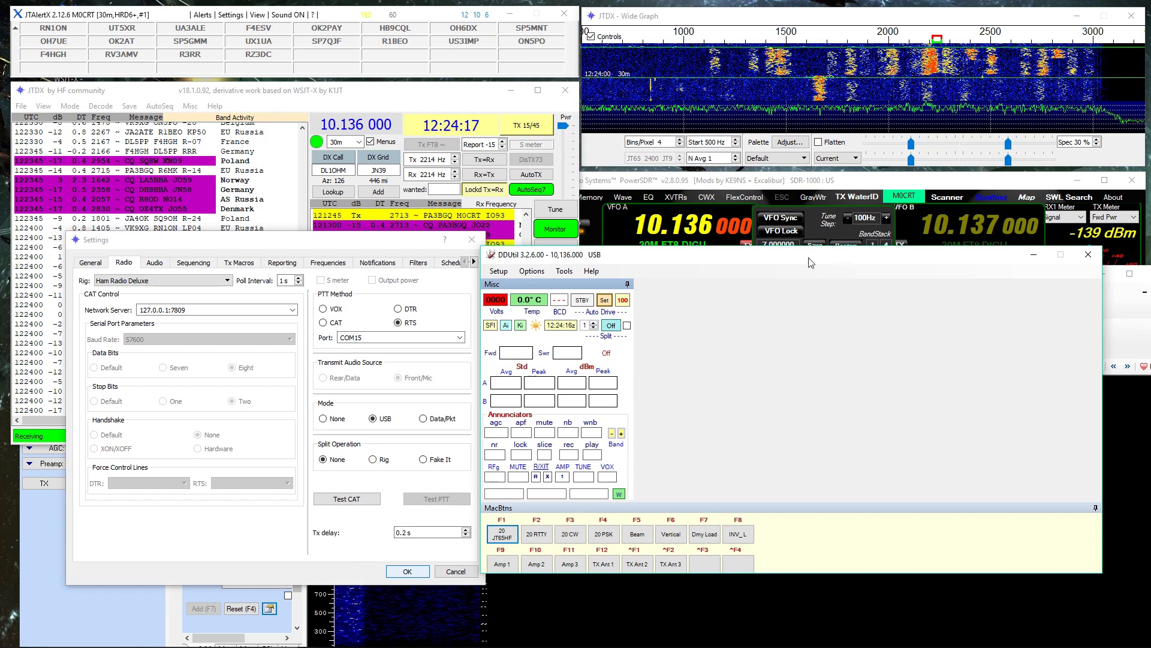
# - Minimize DDUtil and dismiss the JTDX settings without saving
pyautogui.moveTo(293, 639)
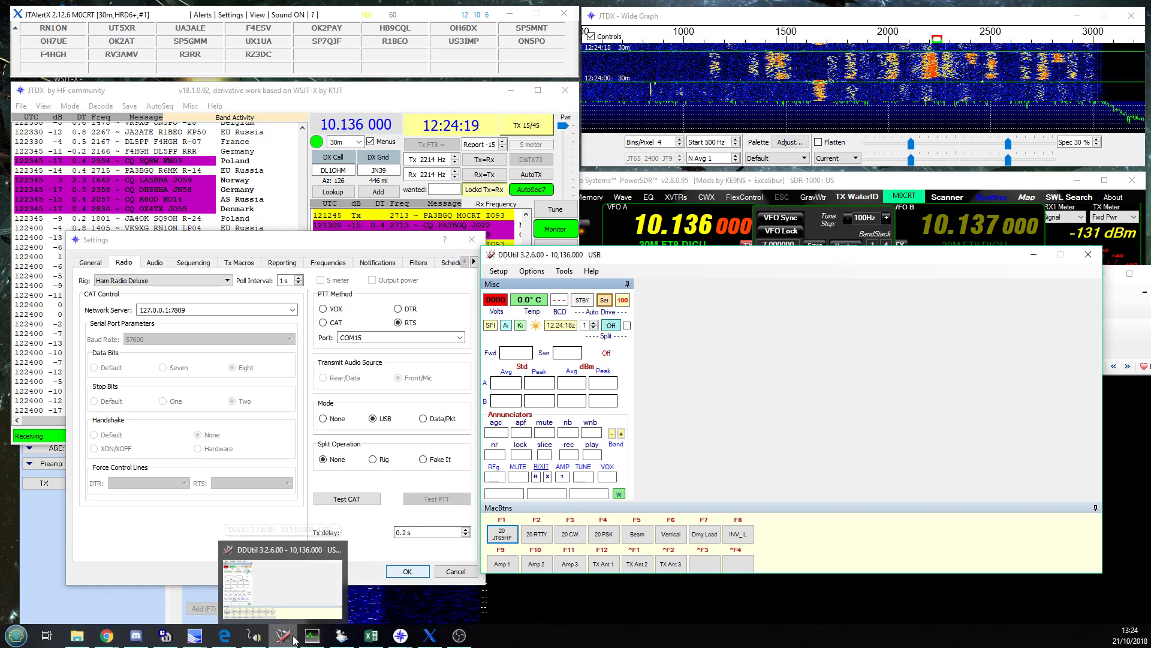
pyautogui.moveTo(469, 637)
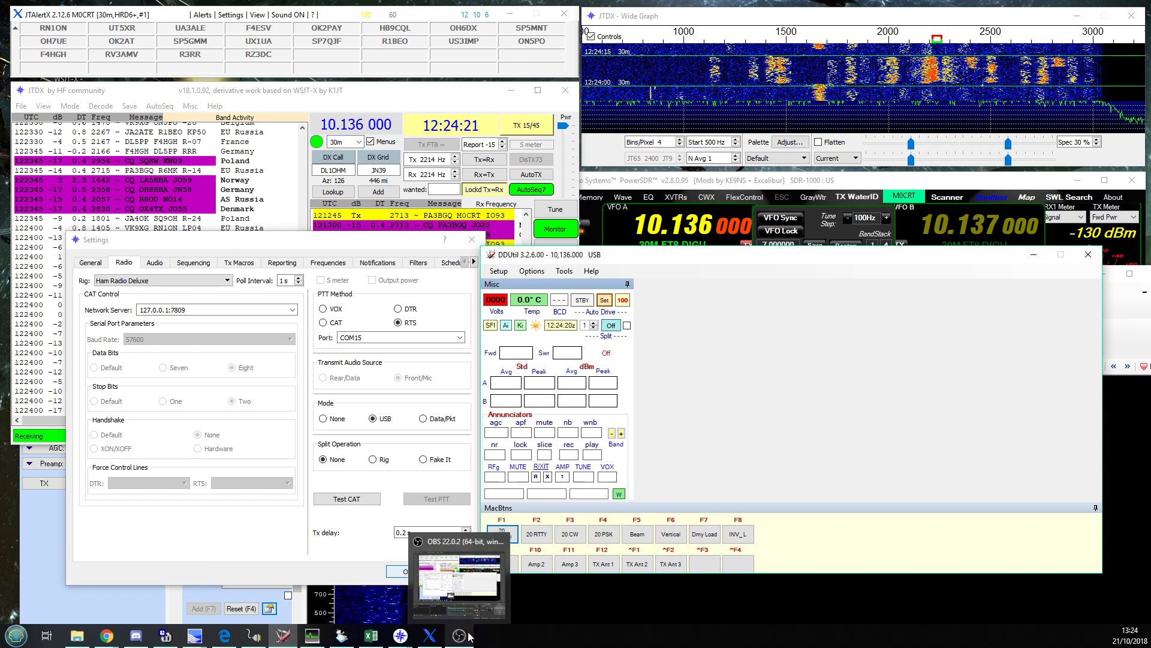
pyautogui.moveTo(258, 640)
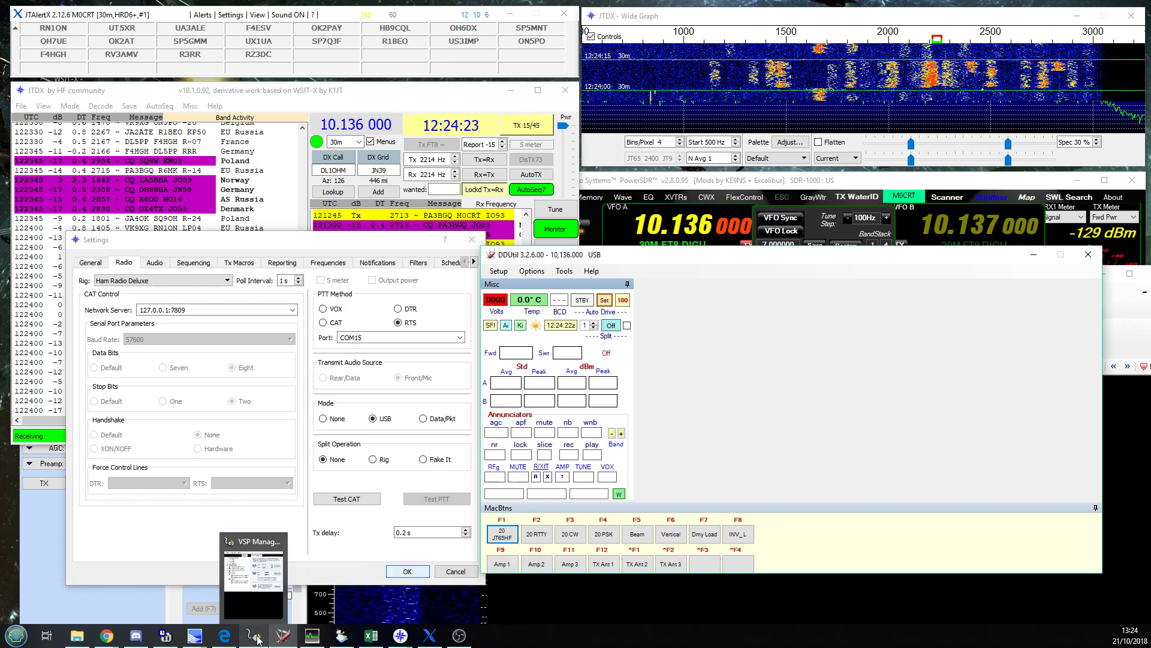
pyautogui.click(284, 636)
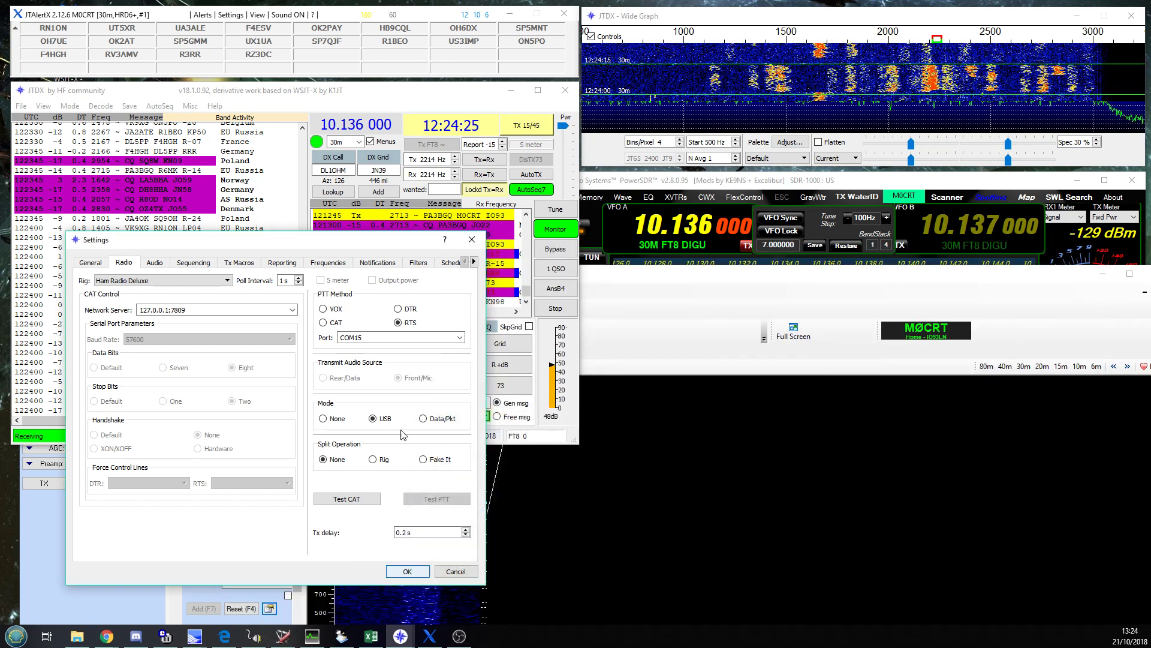
pyautogui.click(452, 568)
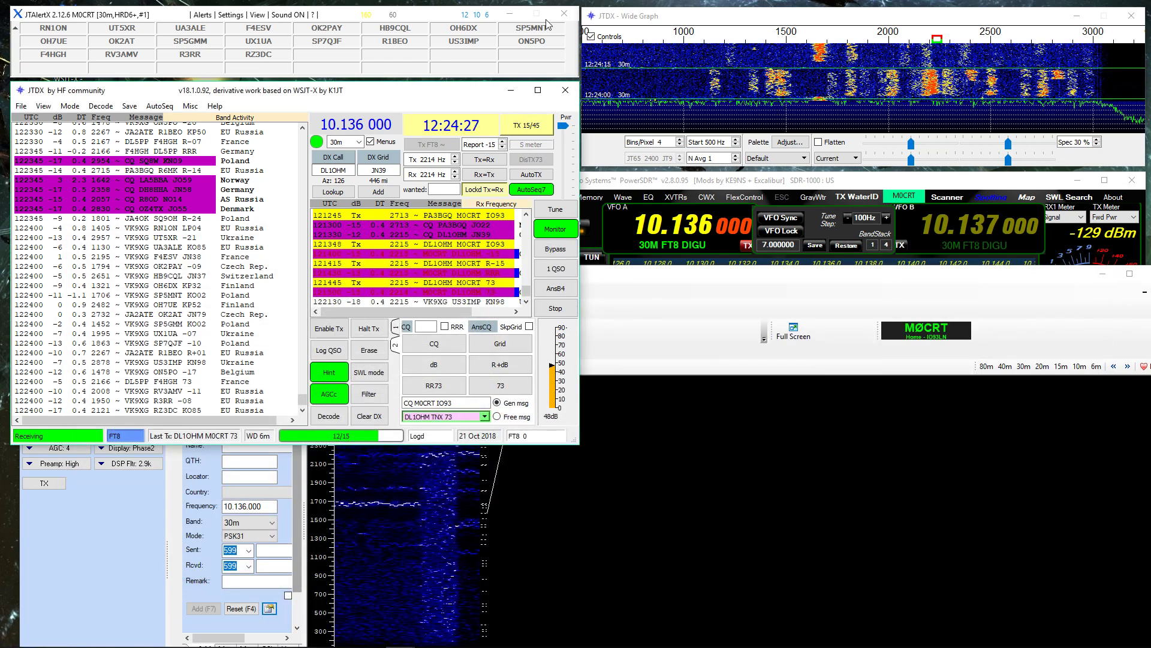
# - Minimize Digital Master 780, then shift the PowerSDR setup window and close it
pyautogui.click(1119, 287)
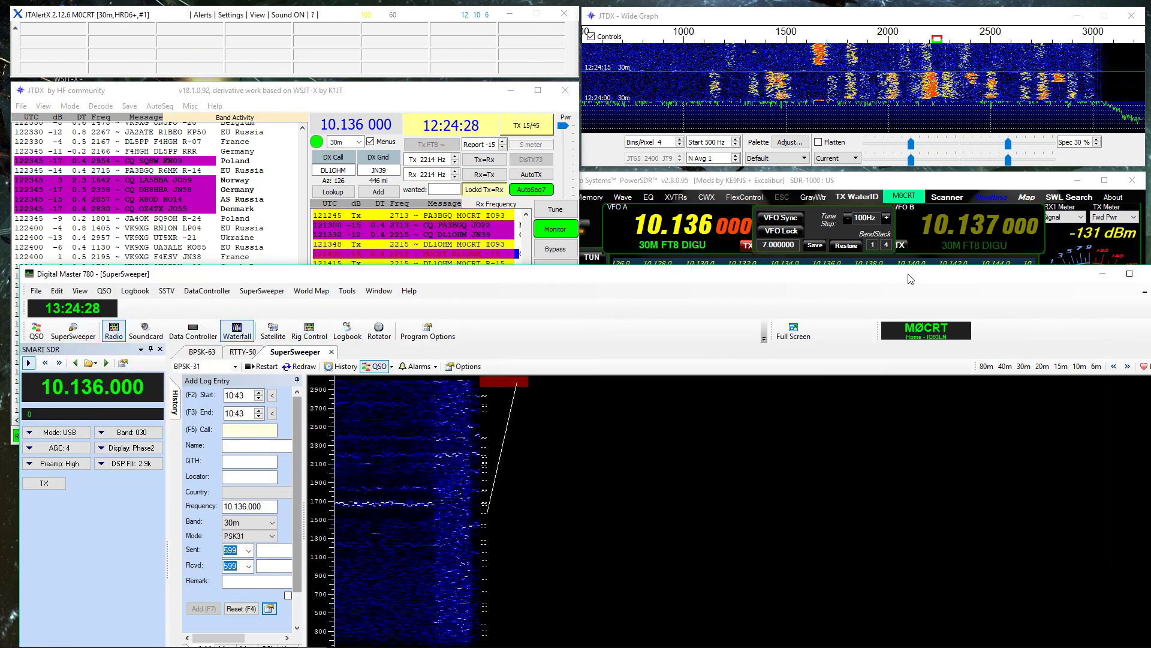
pyautogui.click(1104, 276)
pyautogui.click(672, 310)
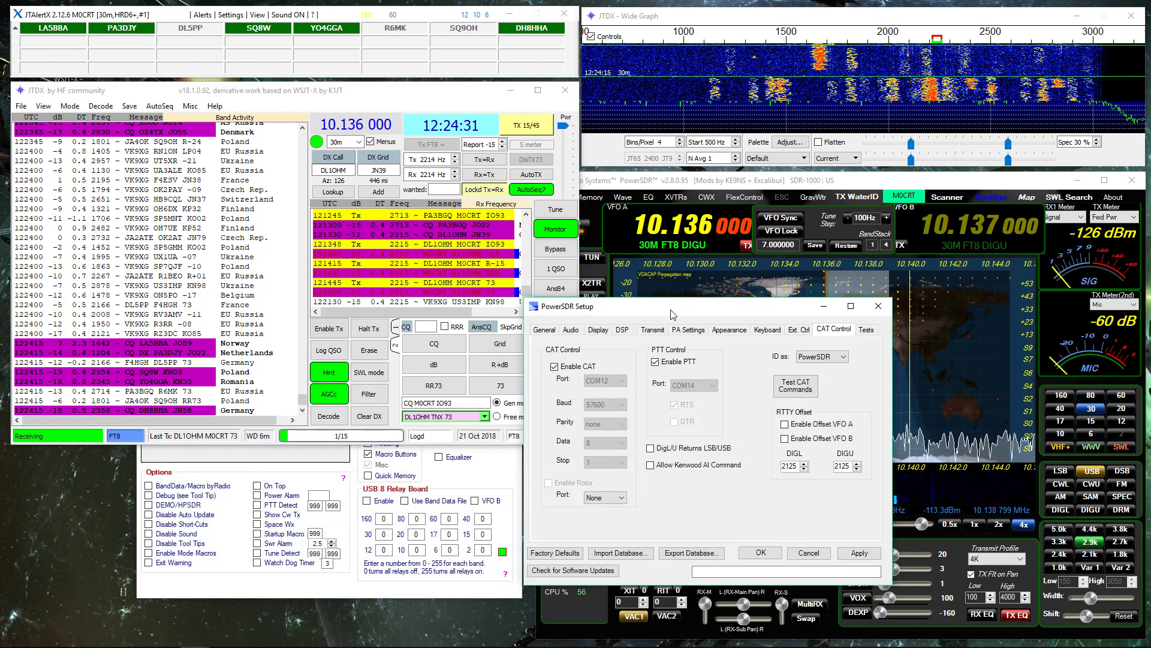
pyautogui.moveTo(672, 311); pyautogui.dragTo(704, 314)
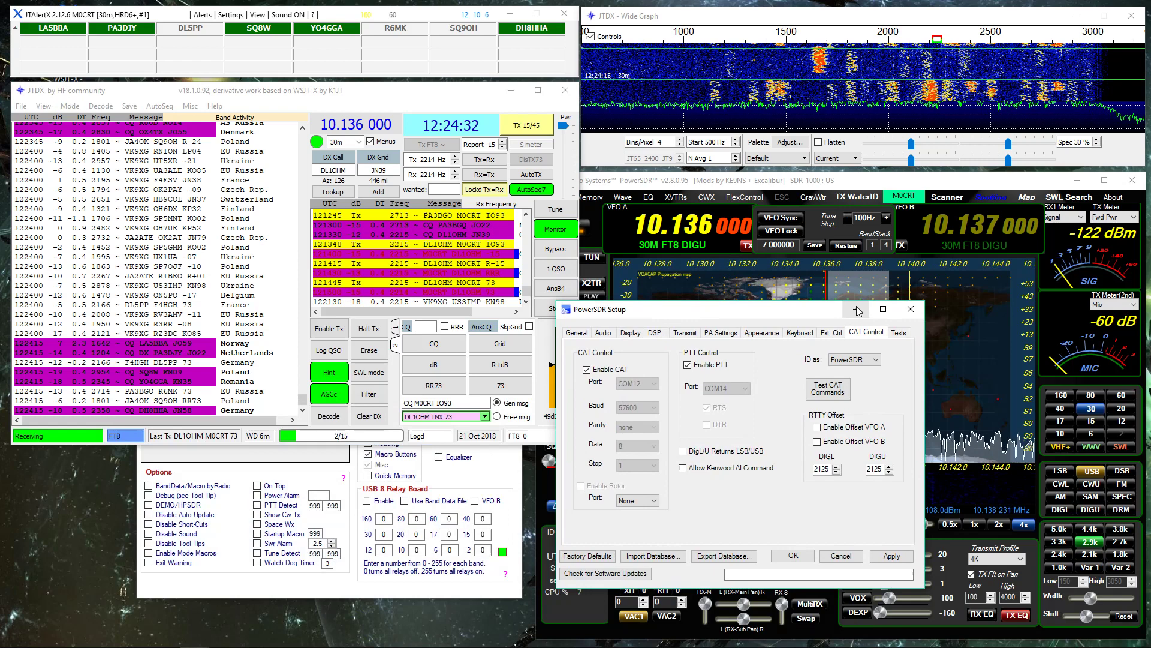
pyautogui.click(915, 312)
# - Place the DDUtil setup over PowerSDR and highlight the network server address 127.0.0.1:7809 in the JTDX radio settings
pyautogui.click(490, 474)
pyautogui.moveTo(404, 347); pyautogui.dragTo(935, 267)
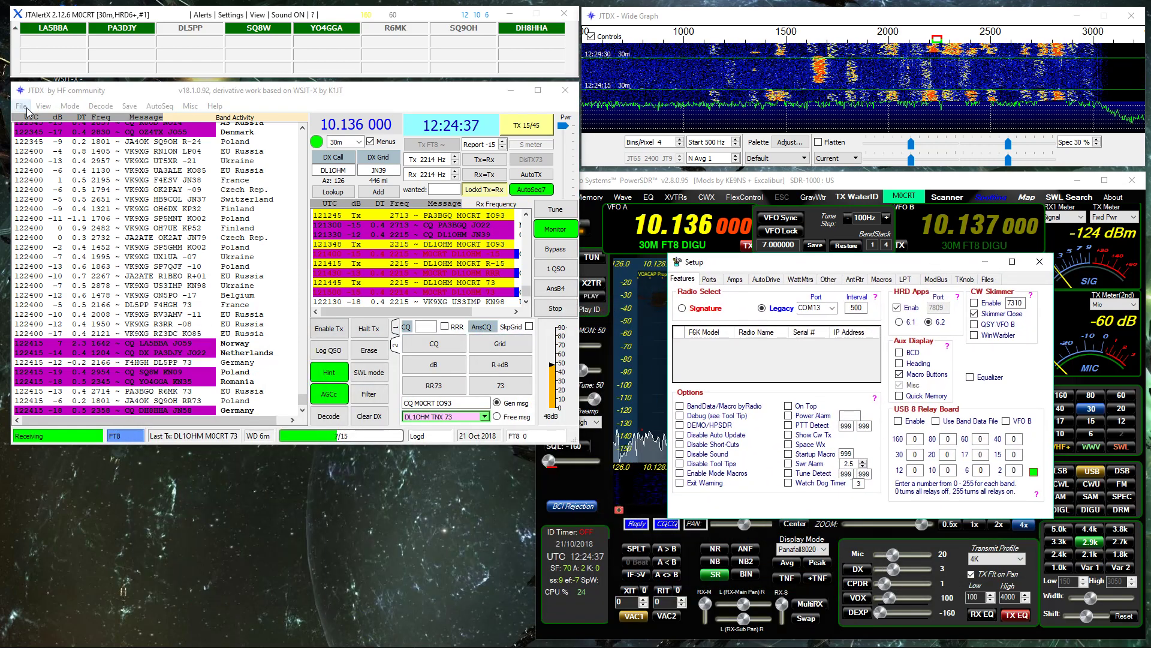
pyautogui.click(26, 111)
pyautogui.click(87, 238)
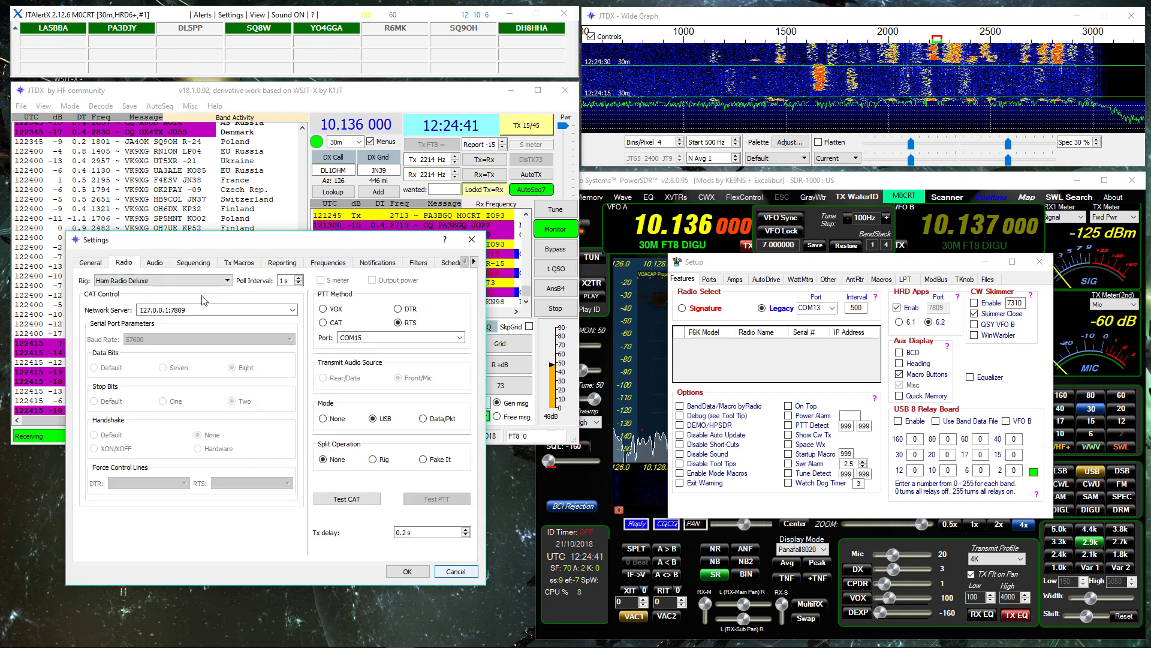
pyautogui.tripleClick(192, 309)
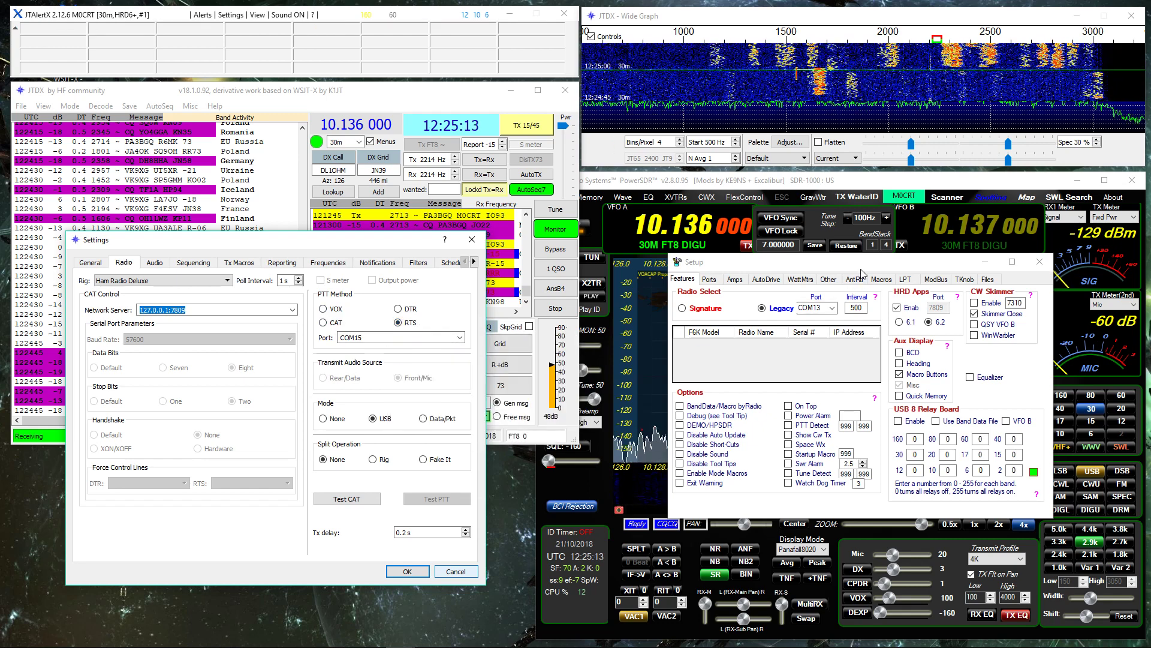
# - Review the CAT Control settings in the PowerSDR setup, and dismiss that window and the JTDX settings
pyautogui.click(550, 201)
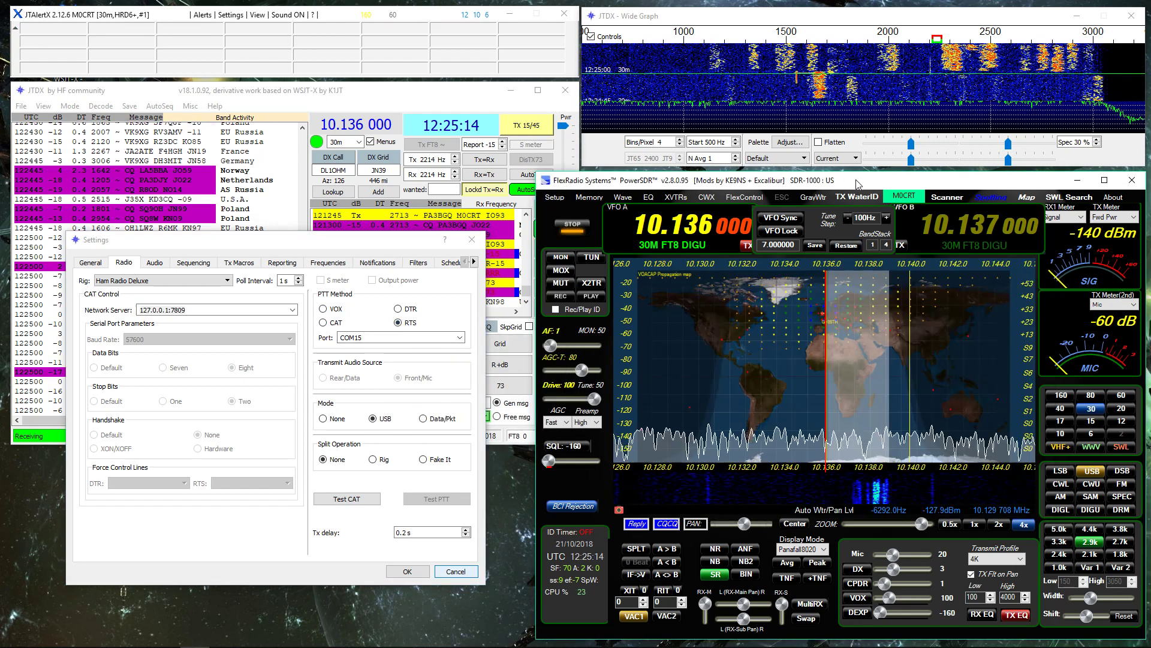
pyautogui.click(550, 203)
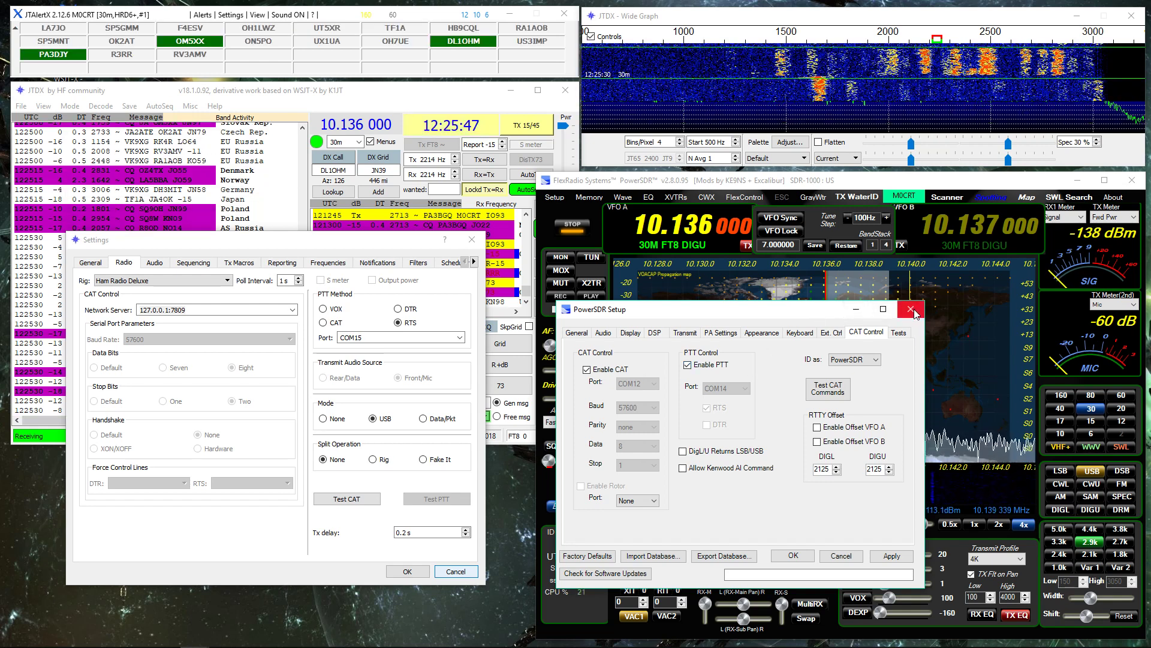
pyautogui.click(858, 309)
pyautogui.click(478, 239)
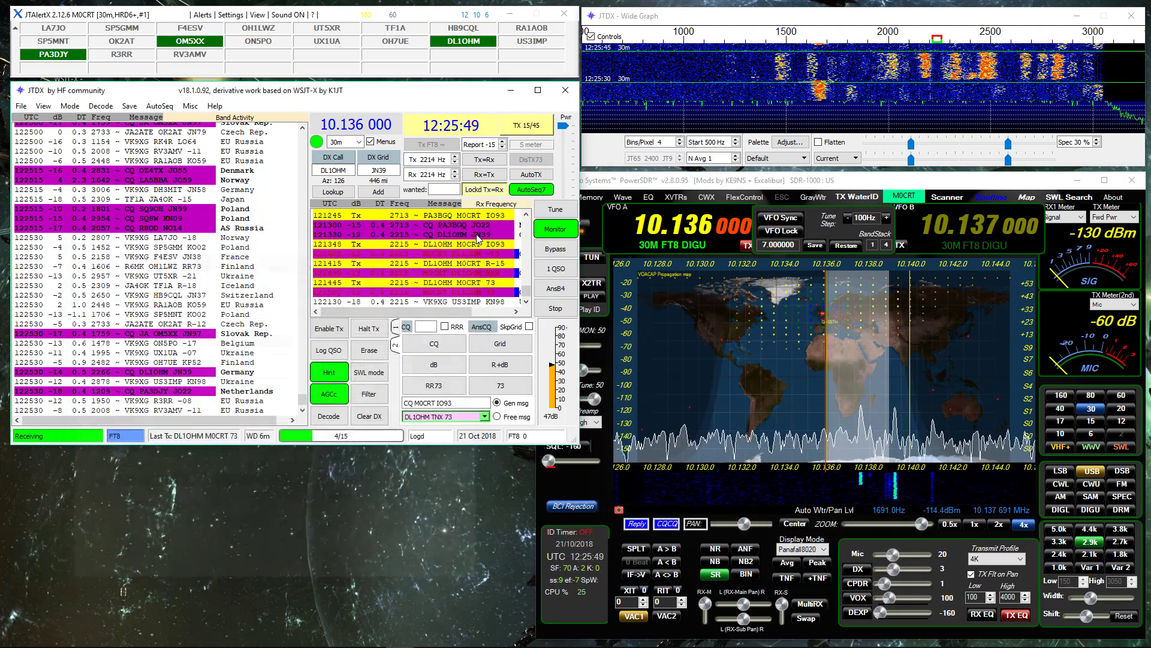